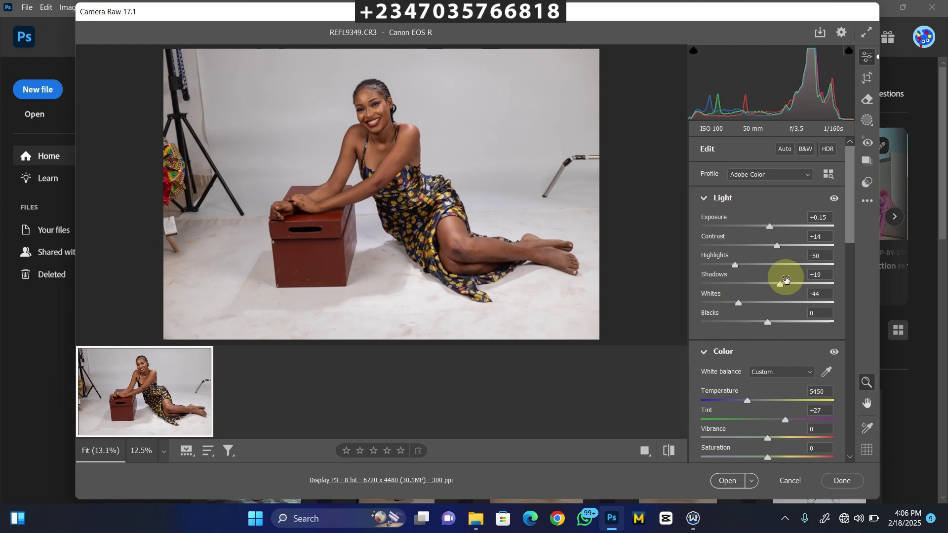
Step: Open the adjusted raw photo REFL9349.CR3 from the raw converter as an editable document
left_click(724, 482)
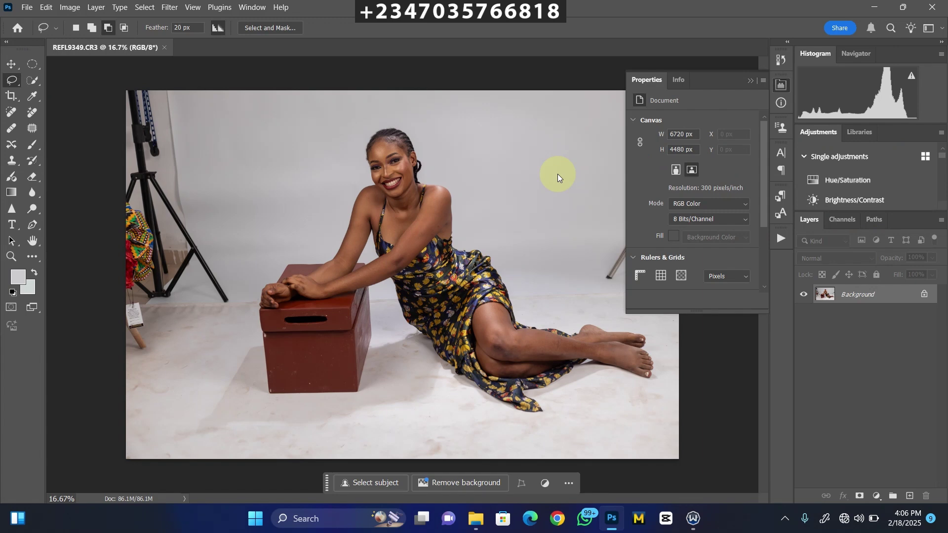
Step: Crop the photo at a 4:5 ratio, extending the canvas above and below the image to about 6690 × 8362 px
key("ctrl+minus")
key("ctrl+minus")
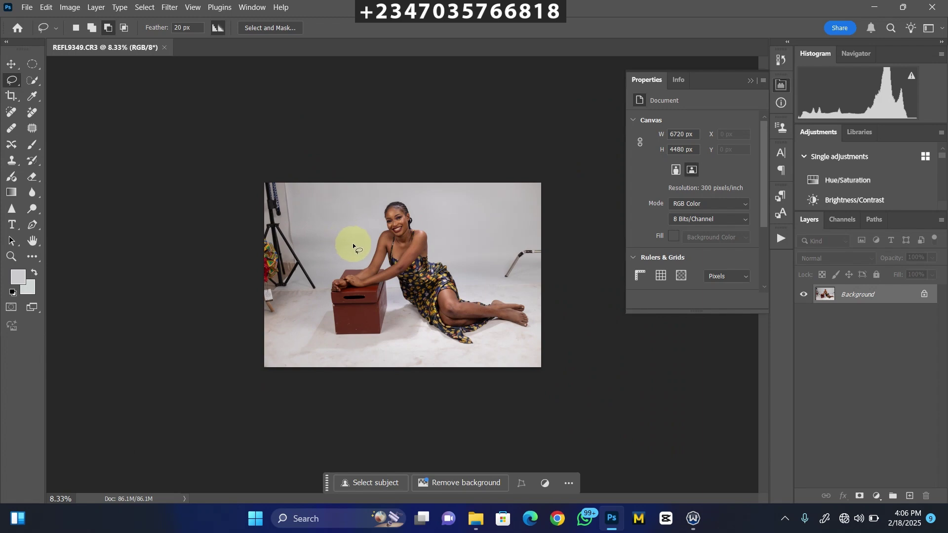
left_click(12, 96)
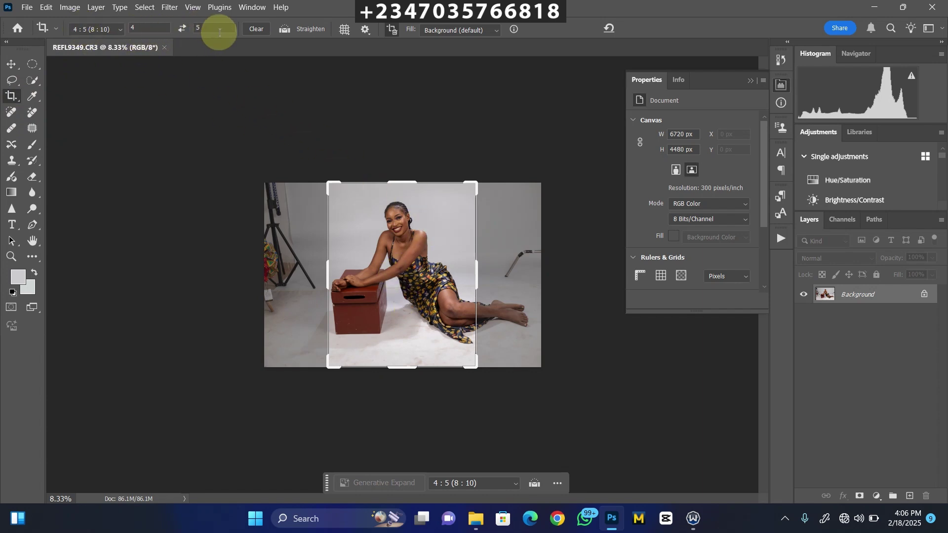
left_click_drag(400, 182, 409, 116)
left_click_drag(420, 219, 408, 208)
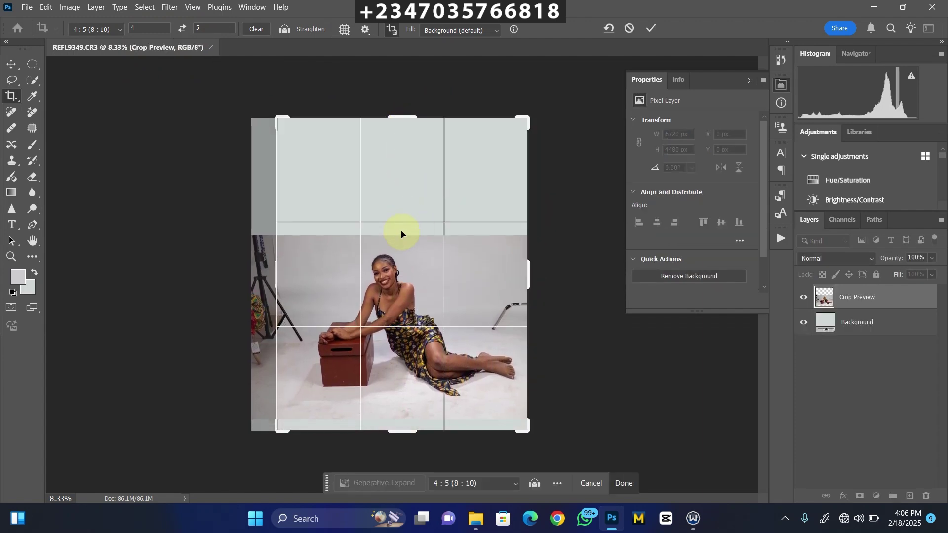
mouse_move(413, 277)
left_mouse_down()
mouse_move(434, 277)
mouse_move(407, 258)
mouse_move(423, 266)
mouse_move(413, 262)
left_mouse_up()
left_click_drag(398, 120, 399, 108)
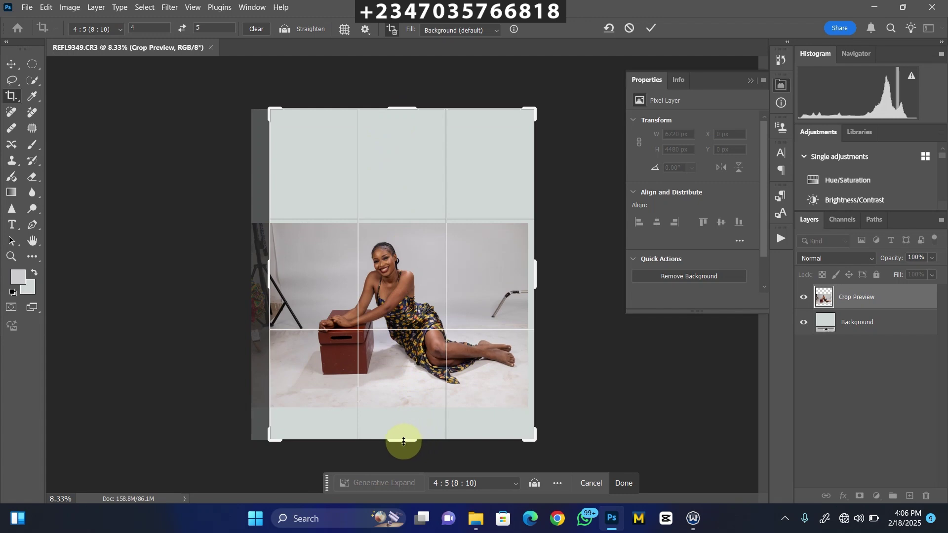
left_click_drag(402, 440, 402, 447)
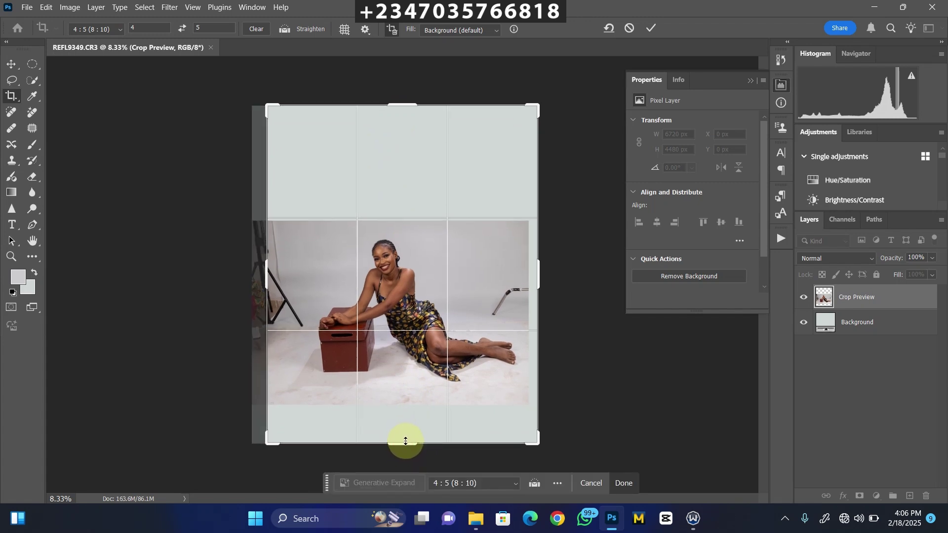
left_click_drag(404, 443, 404, 455)
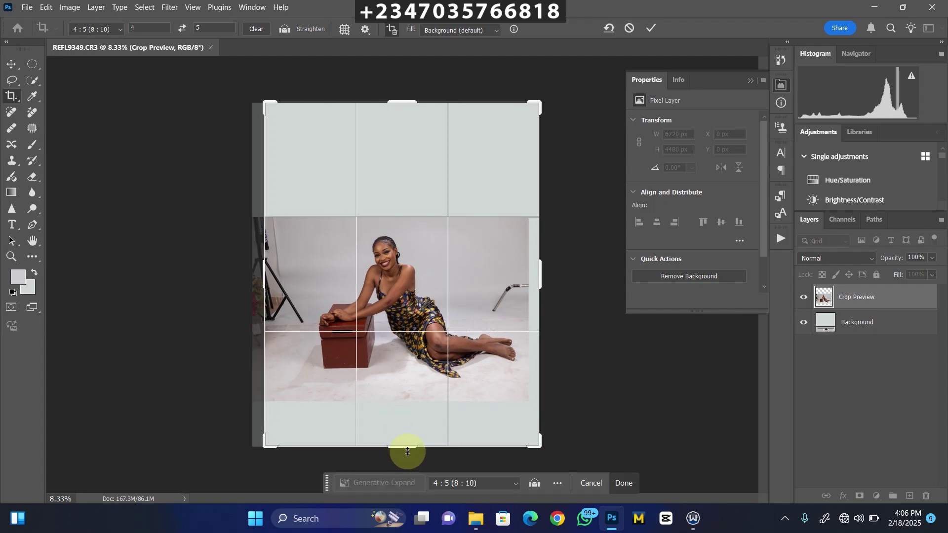
key("Return")
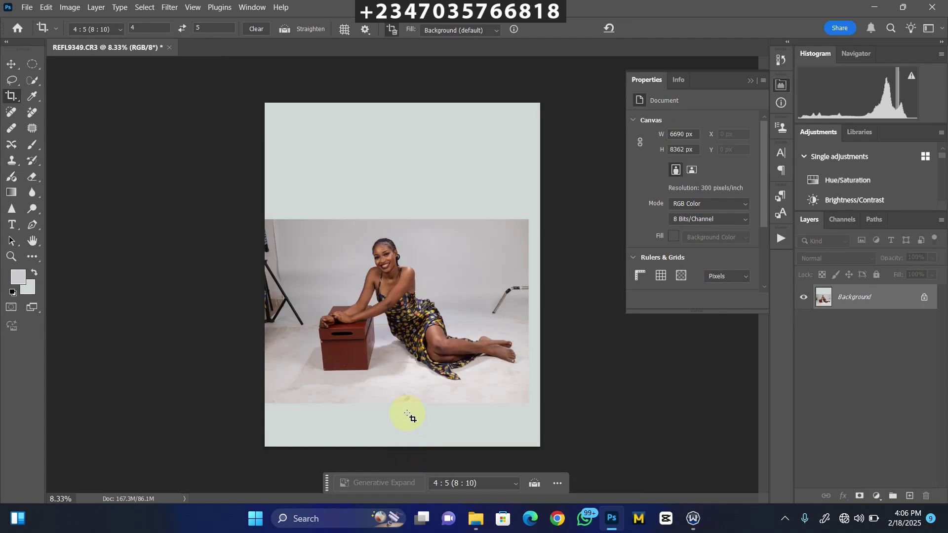
Step: Duplicate the background of the extended photo onto a new layer
scroll(410, 413, "up", 3)
scroll(222, 154, "down", 4)
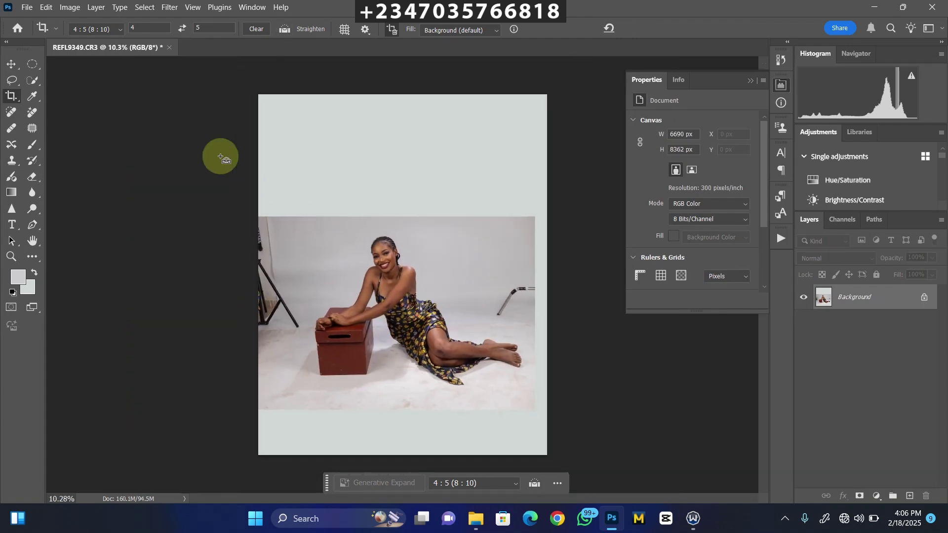
scroll(407, 170, "up", 2)
scroll(376, 129, "down", 2)
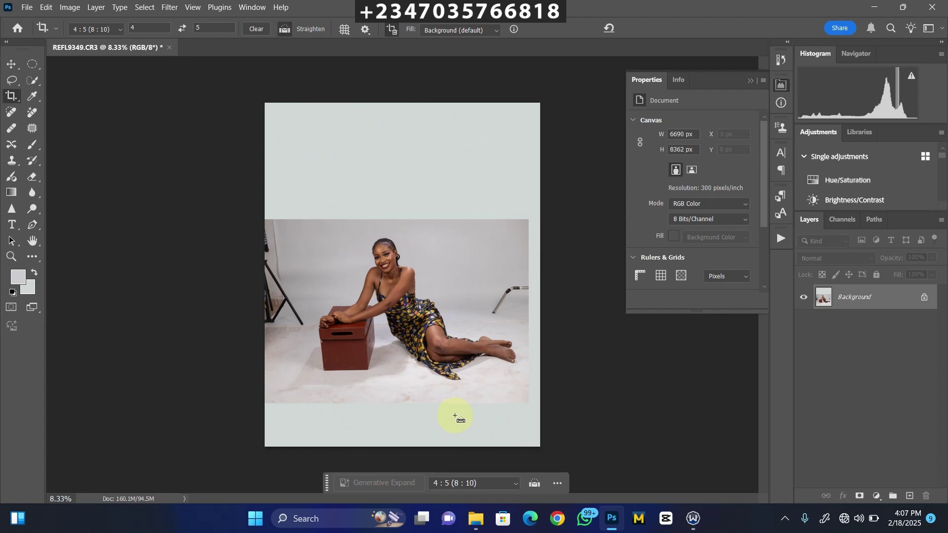
key("ctrl+j")
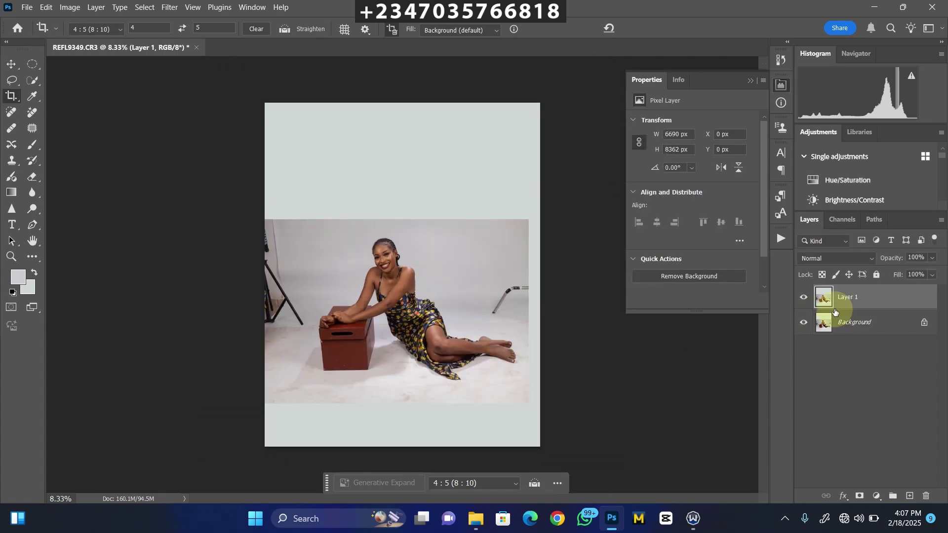
Step: Outline the woman, the box and the clean backdrop with the Polygonal Lasso, leaving out both stands and the photo's outer edges
left_click(12, 80)
left_click(63, 104)
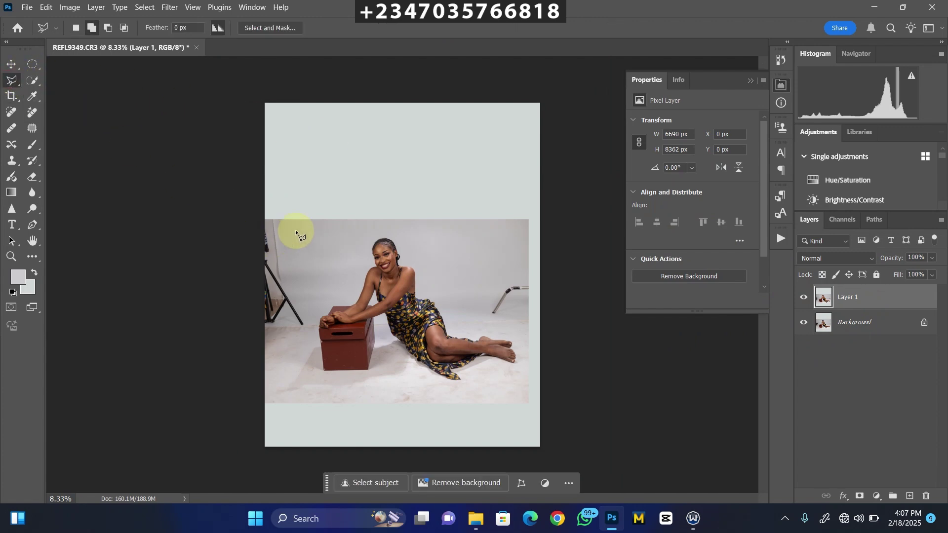
left_click(285, 225)
left_click(524, 227)
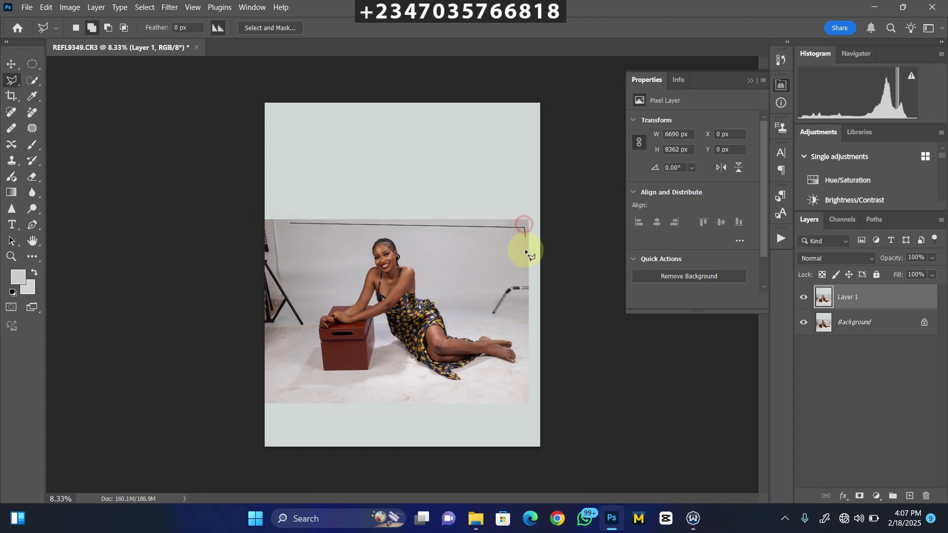
left_click(525, 280)
left_click(489, 320)
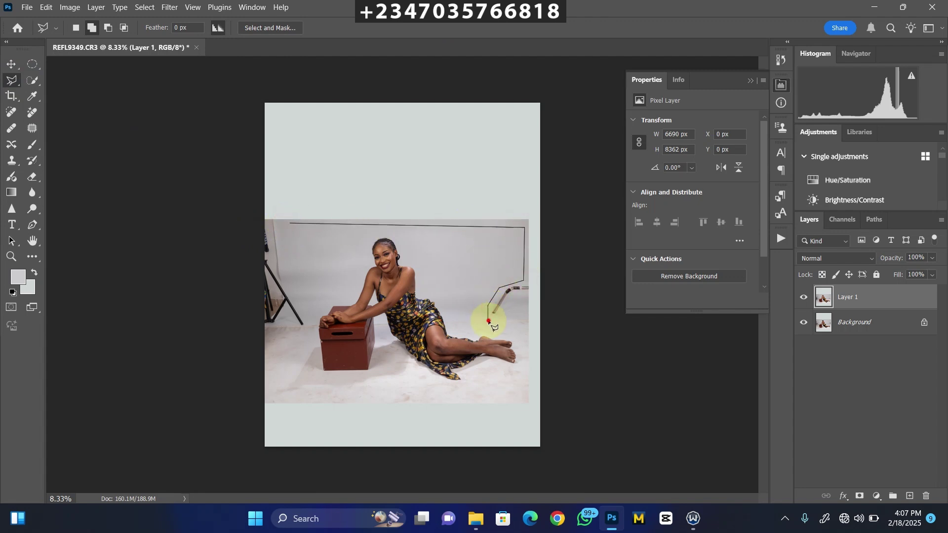
left_click(525, 396)
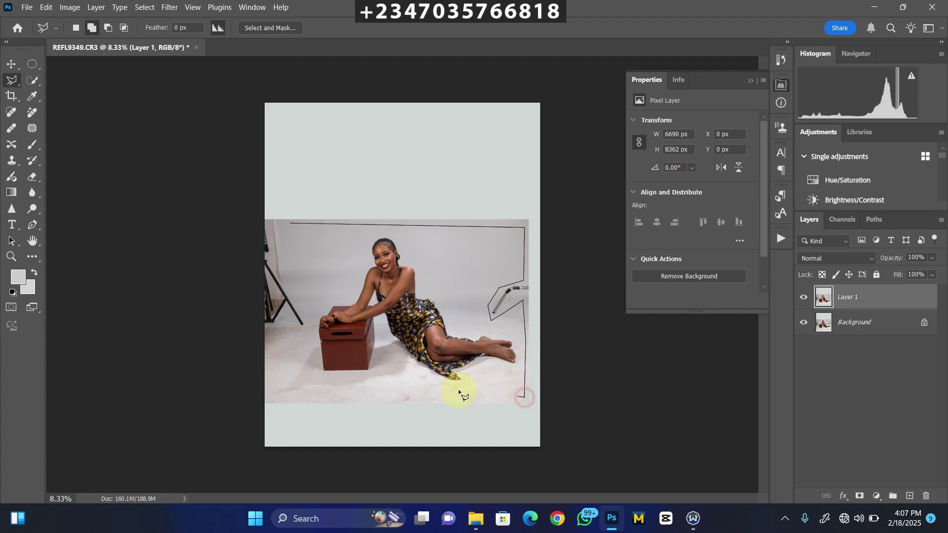
left_click(271, 396)
left_click(271, 334)
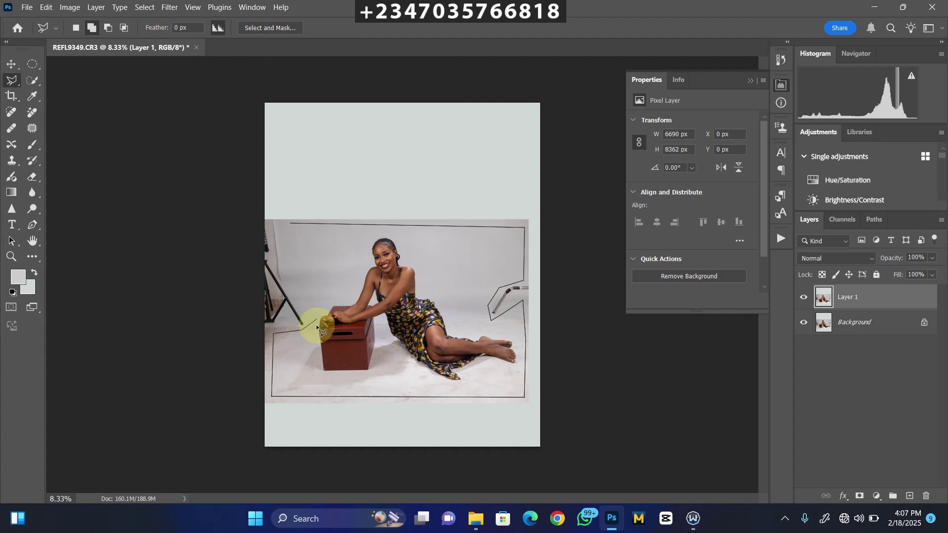
left_click(311, 325)
left_click(307, 300)
left_click(287, 282)
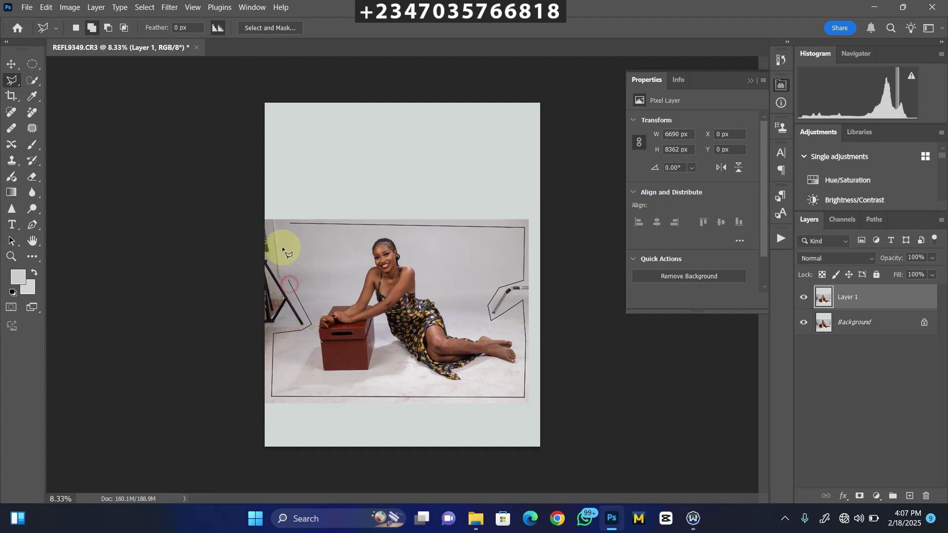
left_click(288, 224)
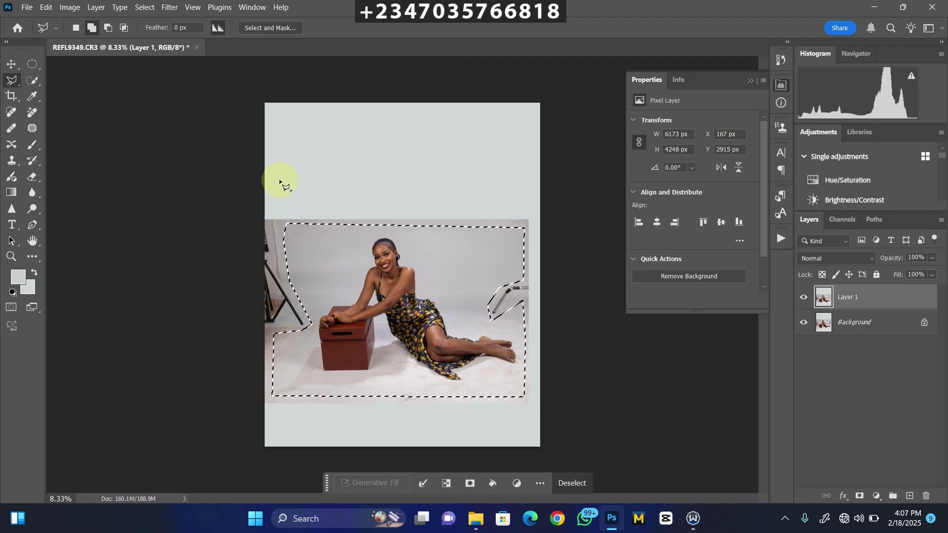
Step: Invert the selection, fill the area around the outlined photo with Content-Aware at 100% opacity, and deselect
key("ctrl+shift+i")
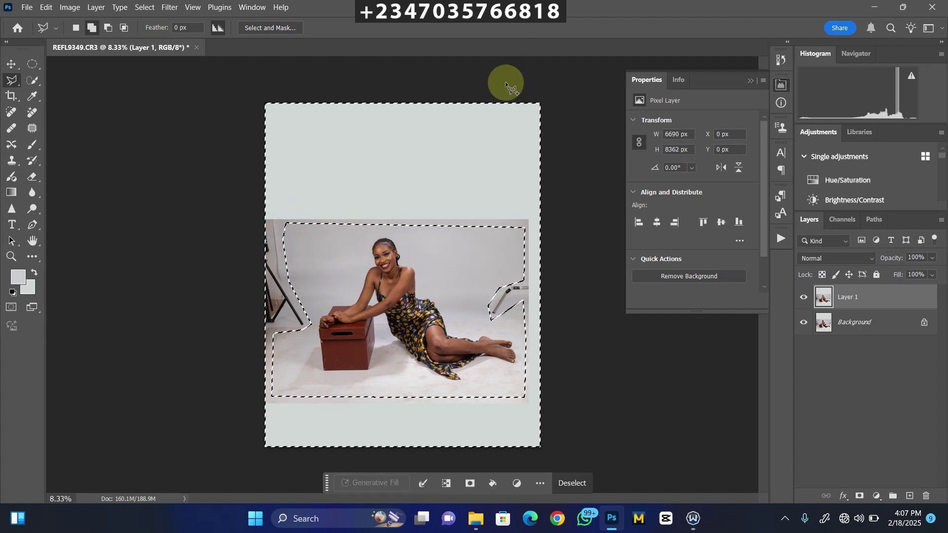
key("ctrl+plus")
key("ctrl+minus")
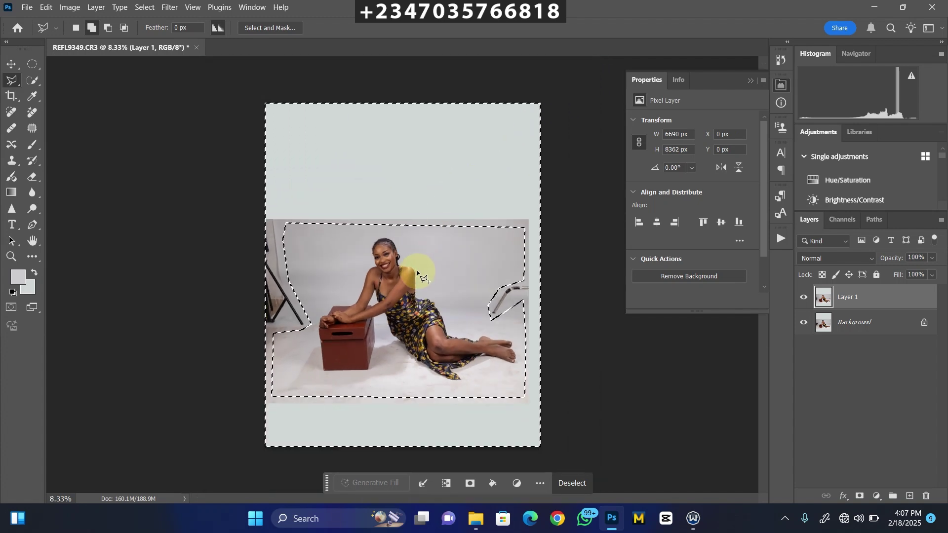
right_click(424, 276)
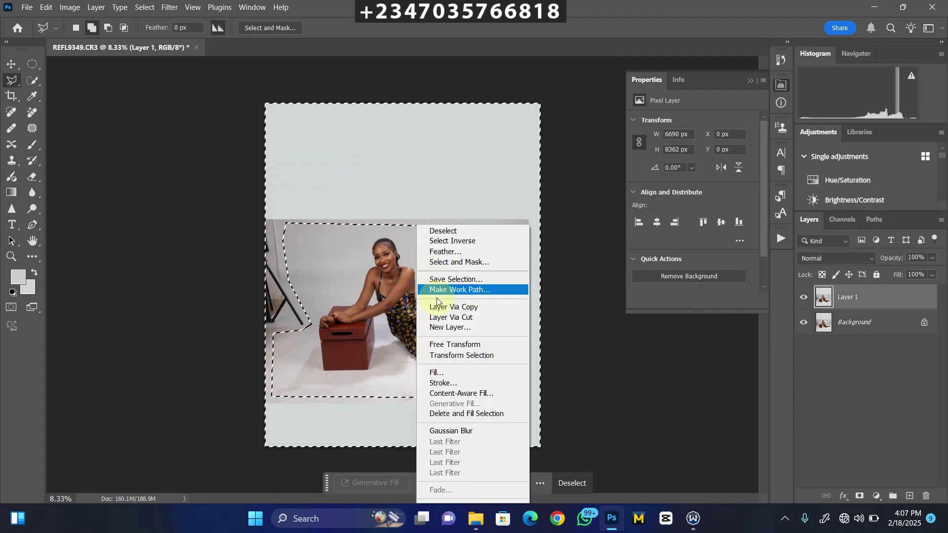
left_click(436, 372)
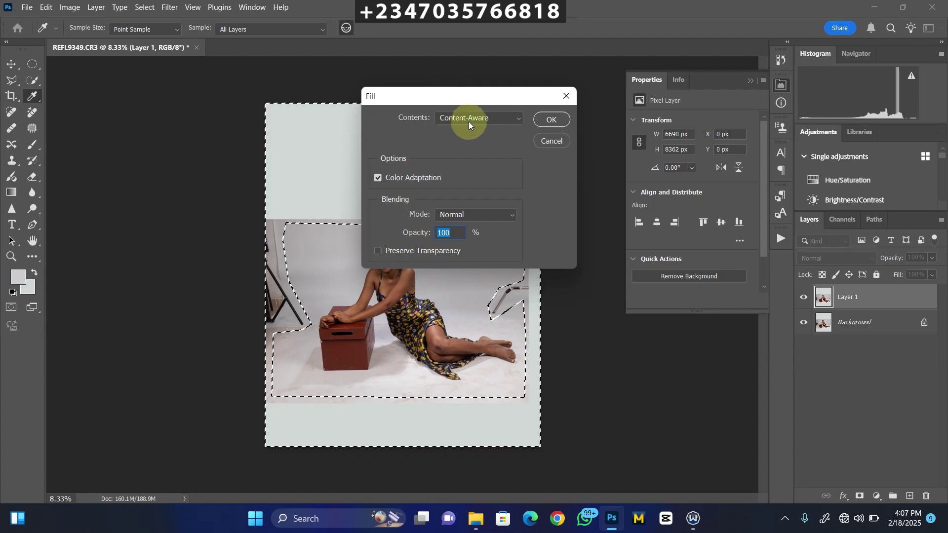
left_click(541, 127)
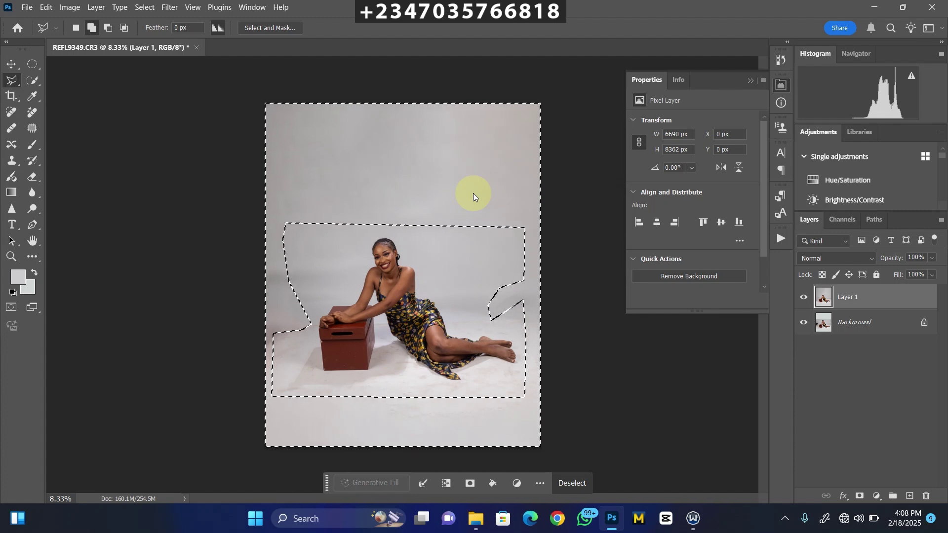
key("ctrl+d")
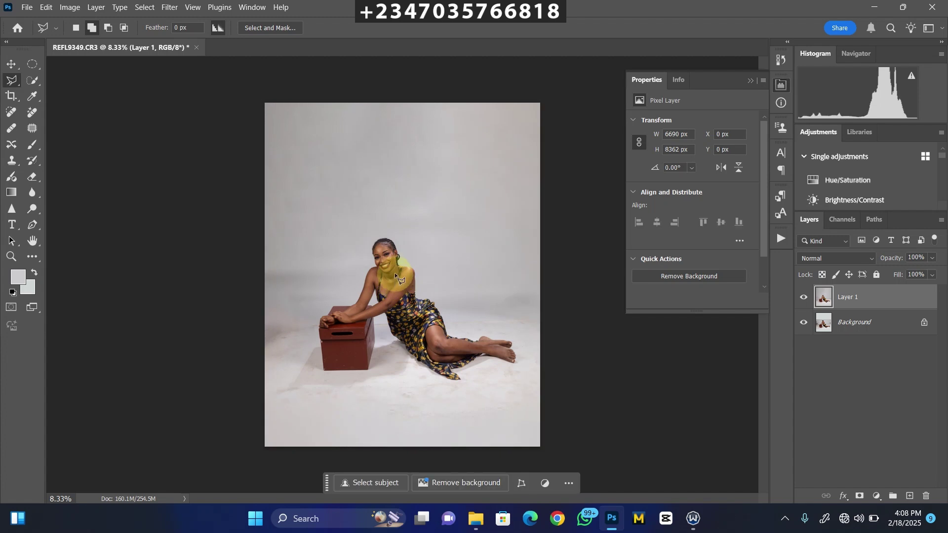
Step: Inspect the filled backdrop around the woman and compare it with the original by hiding and showing the duplicate layer
key("ctrl+plus")
key("ctrl+minus")
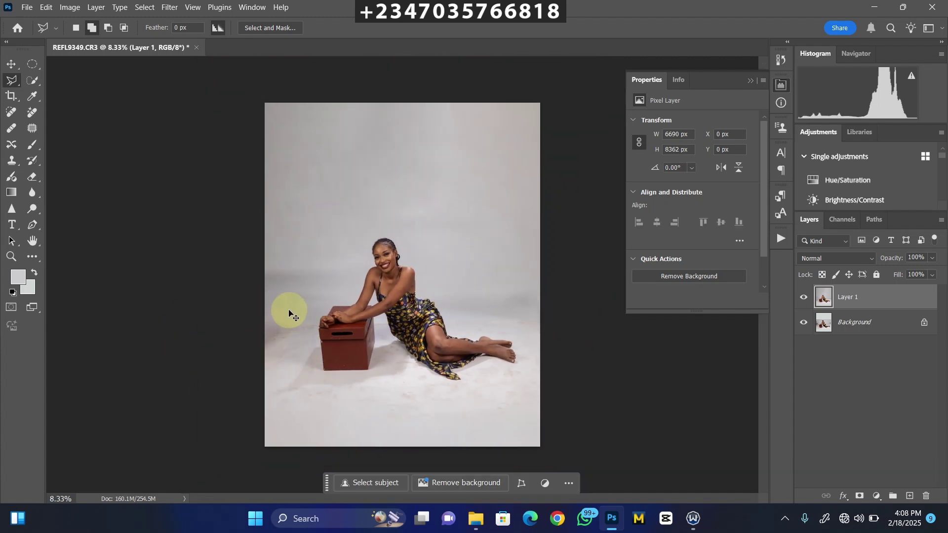
key("ctrl+plus")
key("ctrl+plus")
key("ctrl+minus")
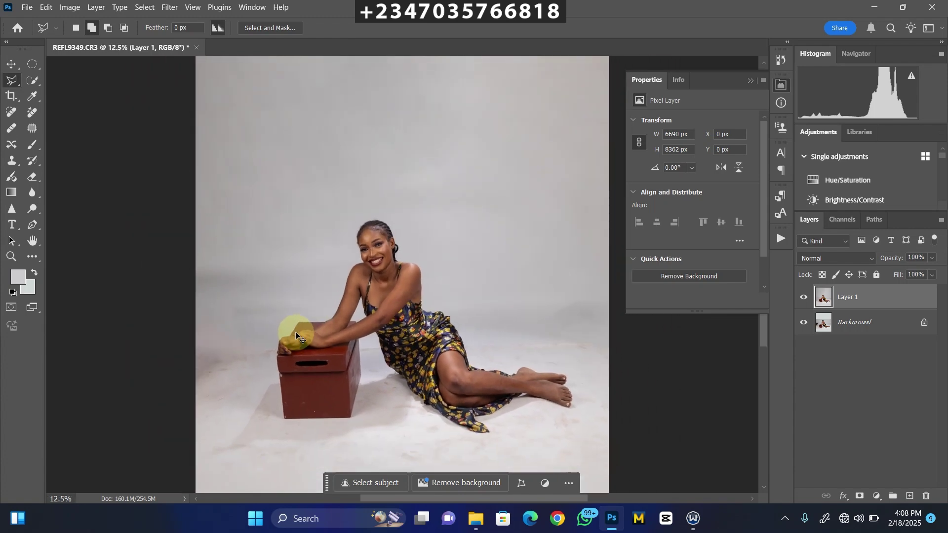
key("ctrl+minus")
key("ctrl+plus")
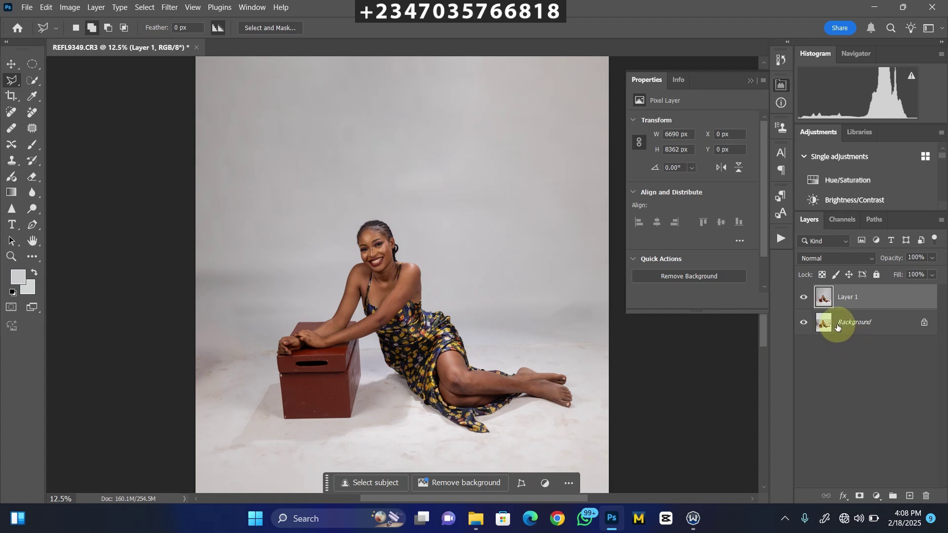
key("ctrl+minus")
left_click(802, 298)
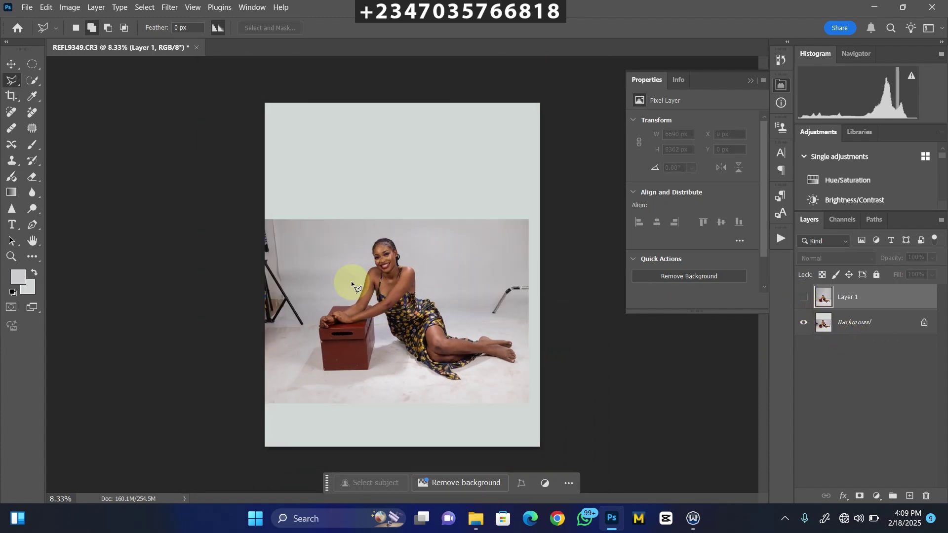
left_click(803, 297)
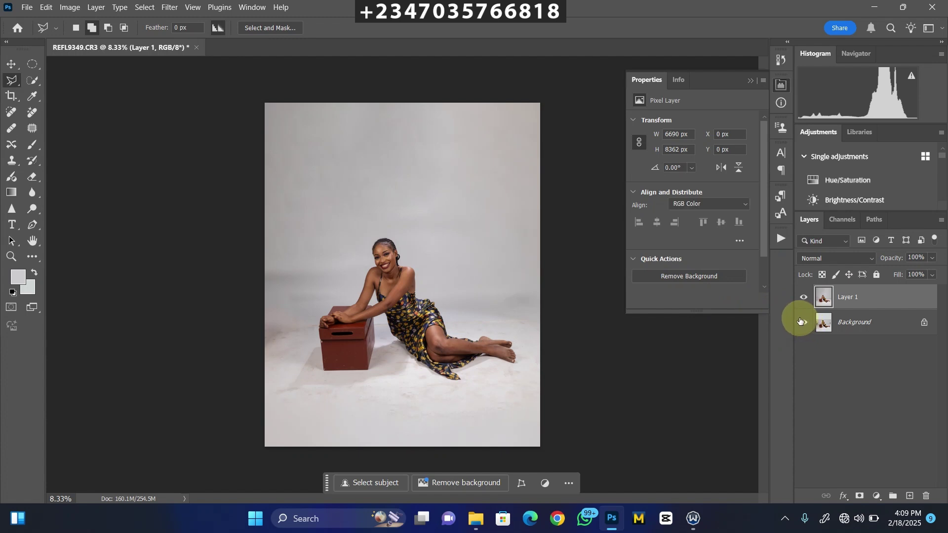
Step: Merge the filled layer into the background and duplicate the merged result onto a new layer
key("ctrl+e")
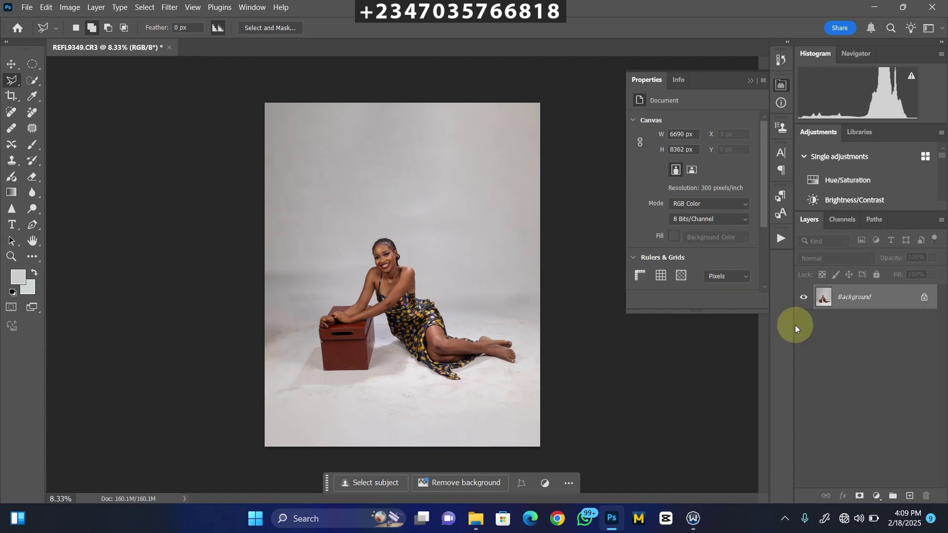
key("ctrl+j")
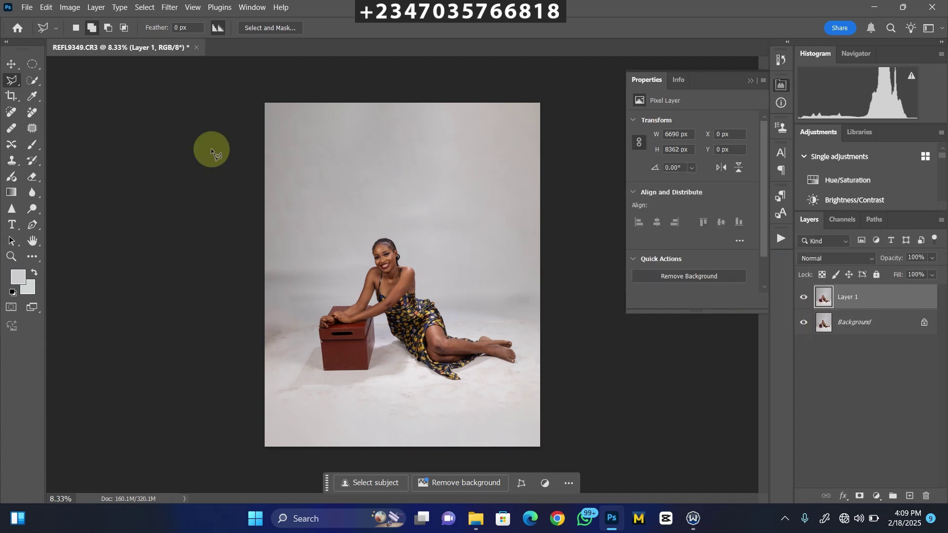
Step: Select the woman with Select Subject and add the whole red box to the selection with the Quick Selection tool
left_click(32, 84)
left_click(270, 31)
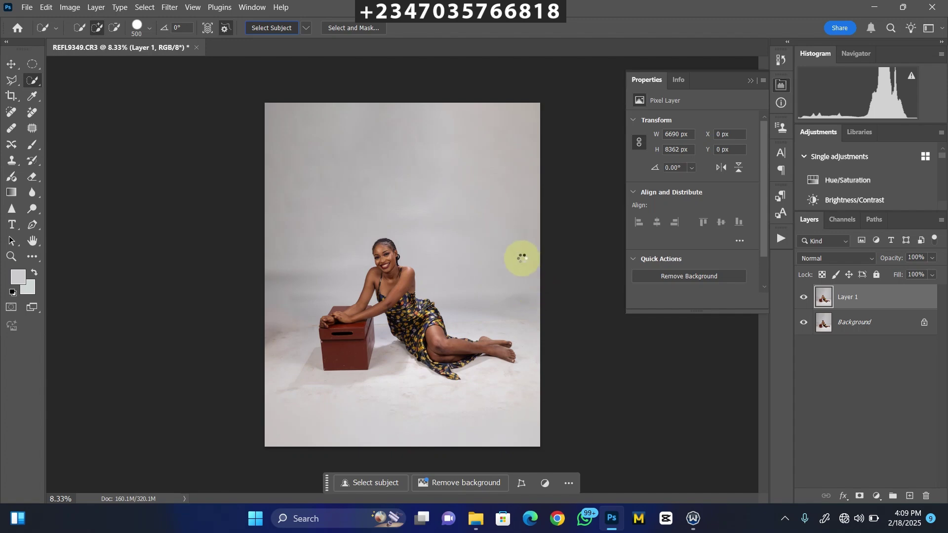
key("ctrl+plus")
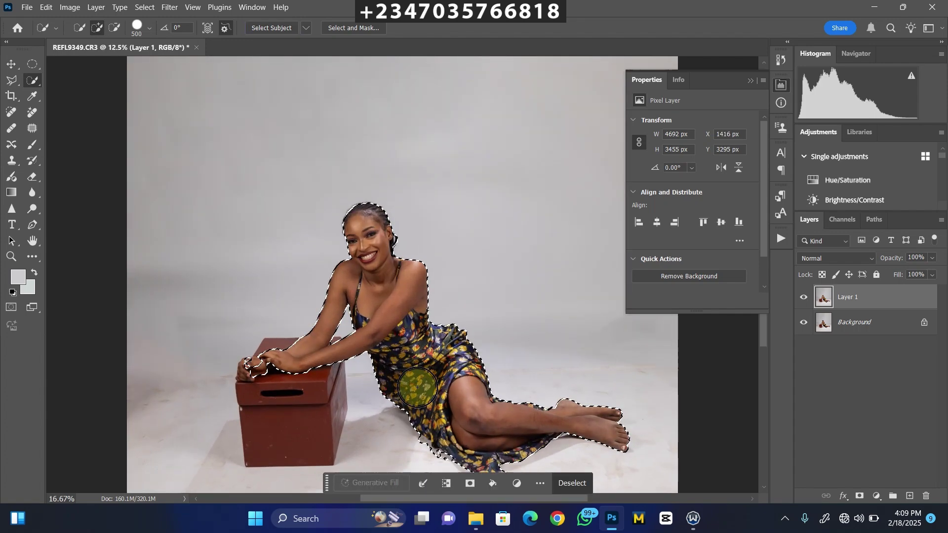
scroll(312, 257, "down", 3)
scroll(312, 257, "up", 1)
mouse_move(312, 258)
left_mouse_down()
mouse_move(314, 281)
mouse_move(288, 219)
mouse_move(330, 216)
mouse_move(321, 218)
mouse_move(328, 222)
mouse_move(316, 253)
mouse_move(330, 311)
left_mouse_up()
key("bracketleft")
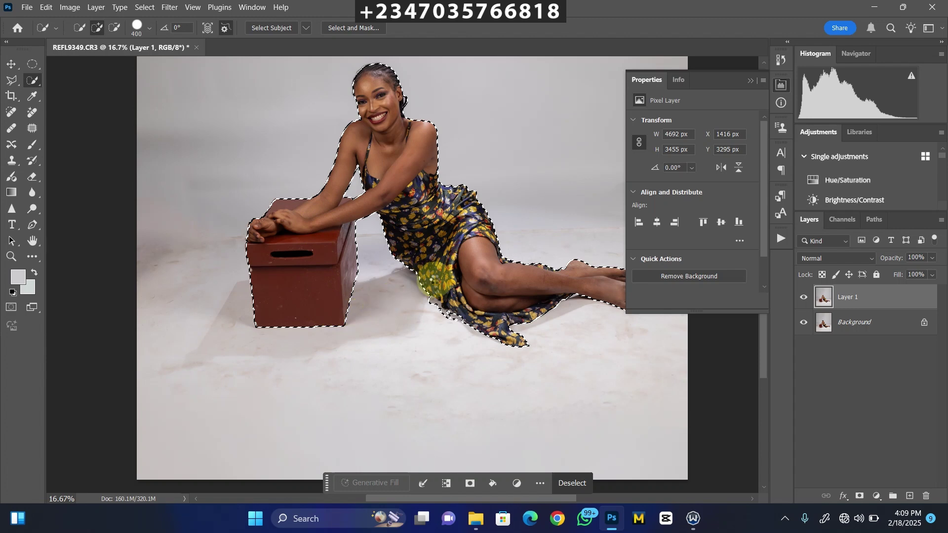
Step: Subtract the stray floor area along the lower edge of the woman's dress from the selection with the Polygonal Lasso
key("ctrl+plus")
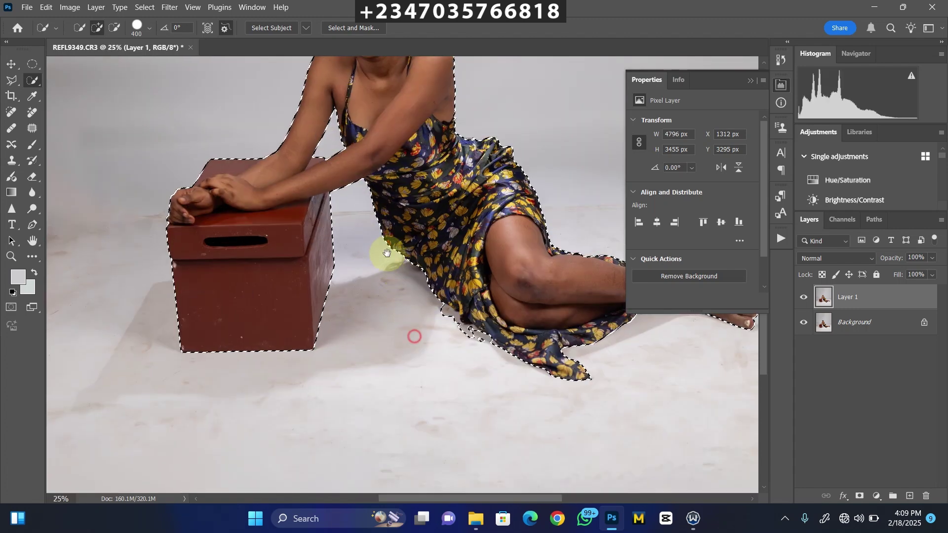
scroll(391, 250, "down", 3)
left_click(11, 80)
left_click(109, 28)
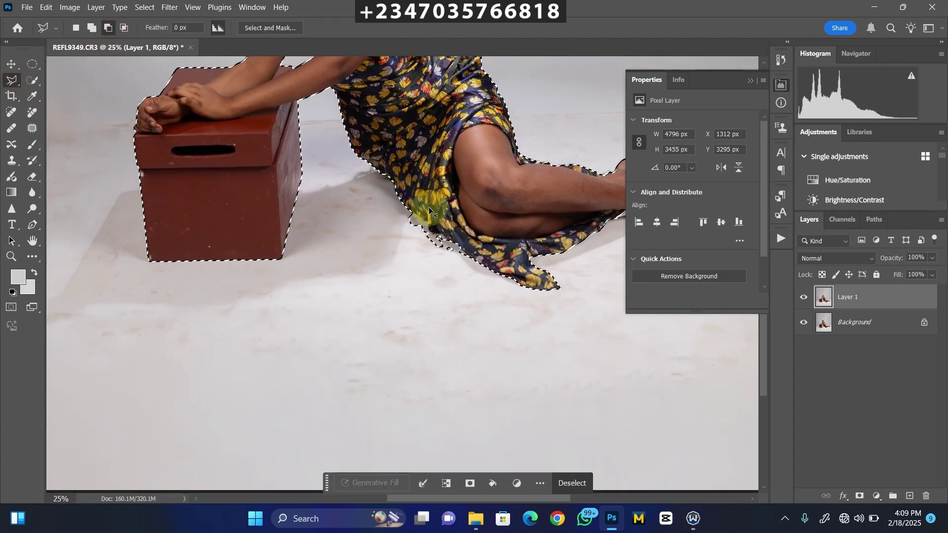
key("ctrl+plus")
left_click(419, 198)
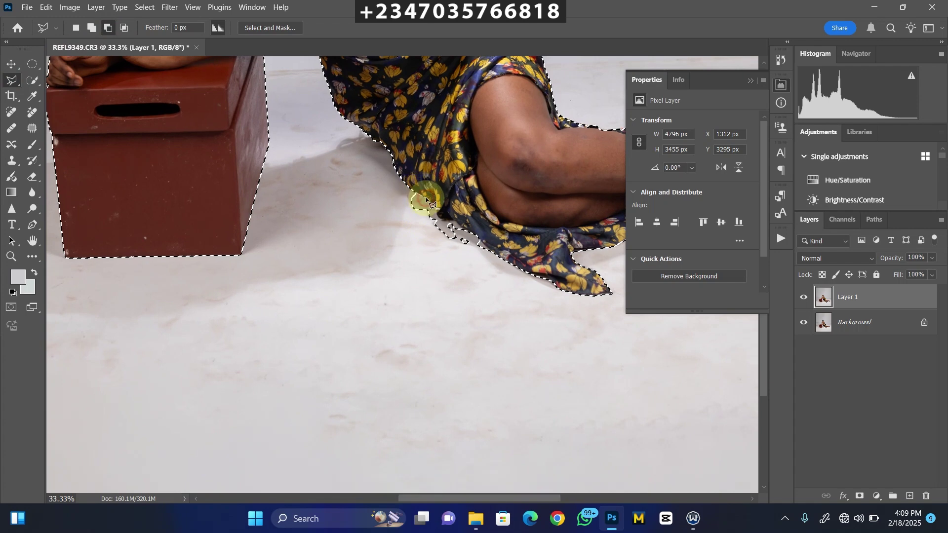
left_click(439, 218)
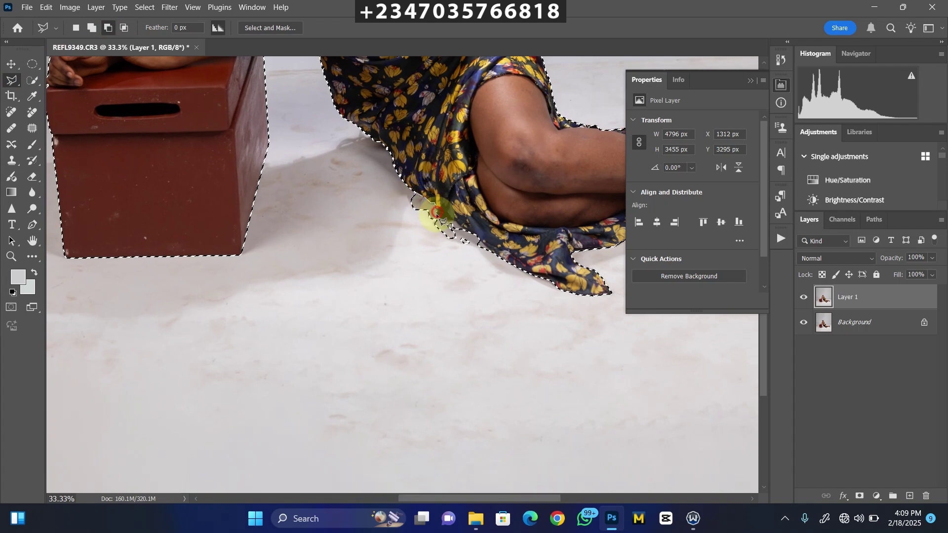
left_click(464, 242)
left_click(508, 261)
left_click(366, 251)
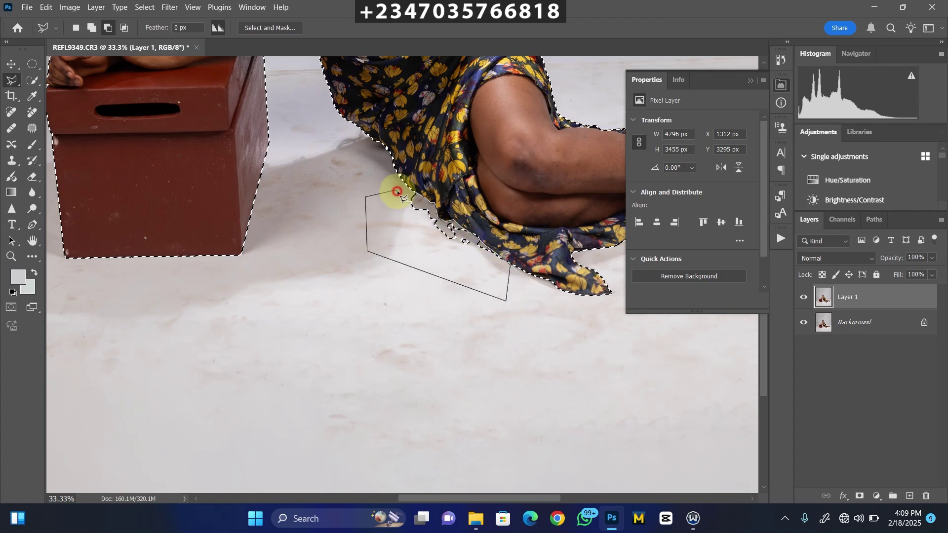
left_click(366, 197)
left_click(399, 192)
left_click(421, 199)
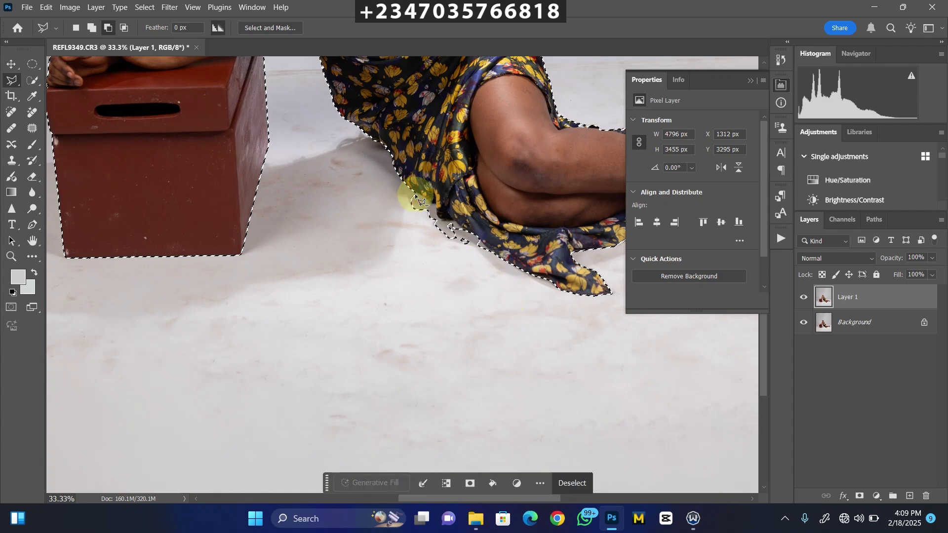
Step: Add the missed strip of dress behind the woman's waist to the selection with the Polygonal Lasso
key("ctrl+minus")
scroll(475, 199, "up", 3)
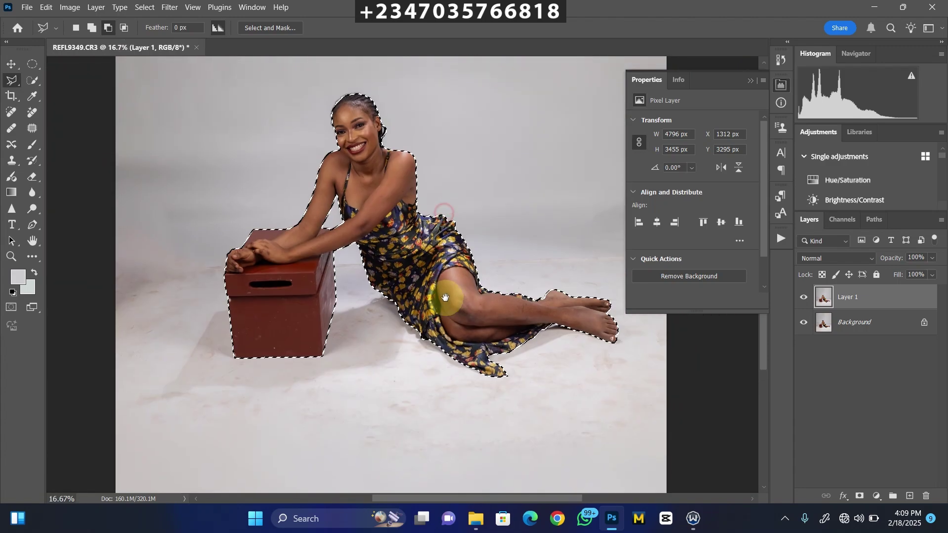
key("ctrl+plus")
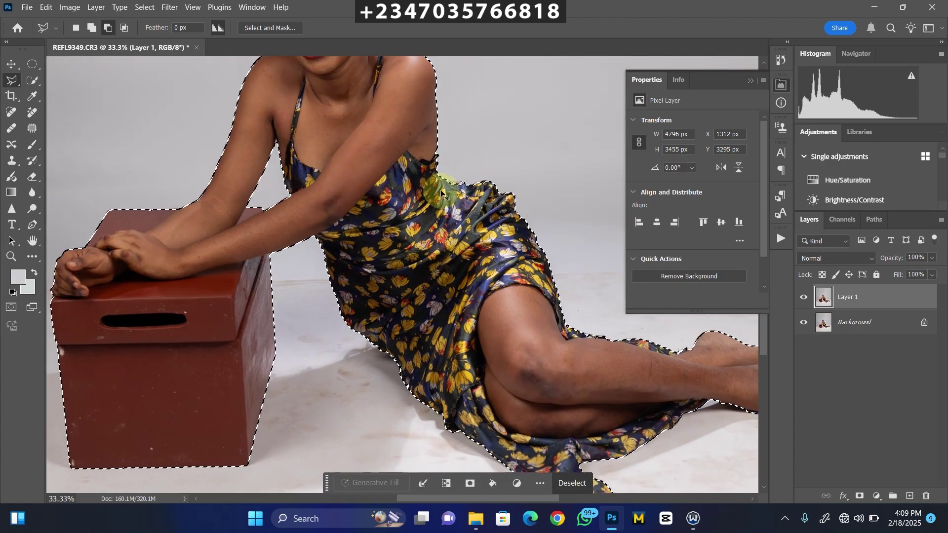
key("ctrl+plus")
scroll(376, 167, "up", 2)
left_click(91, 31)
left_click(425, 212)
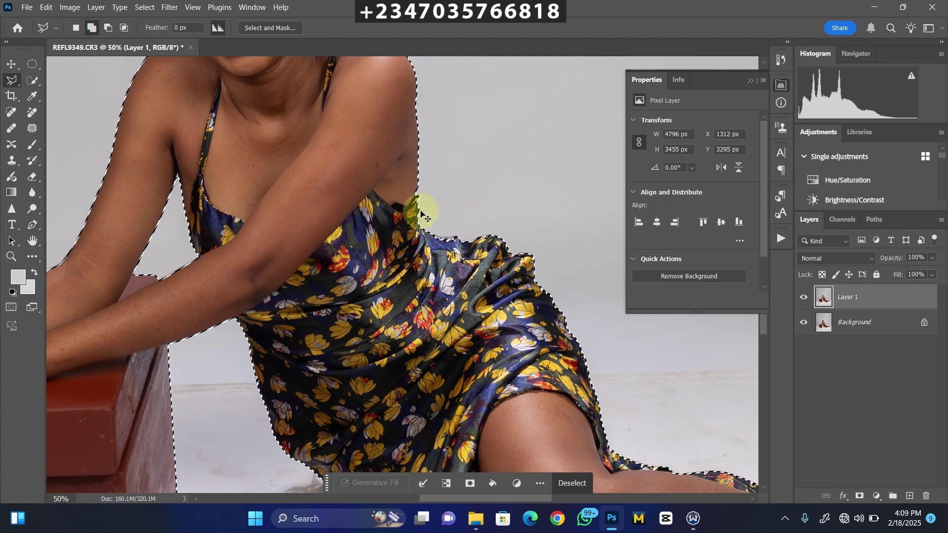
key("ctrl+plus")
left_click(441, 237)
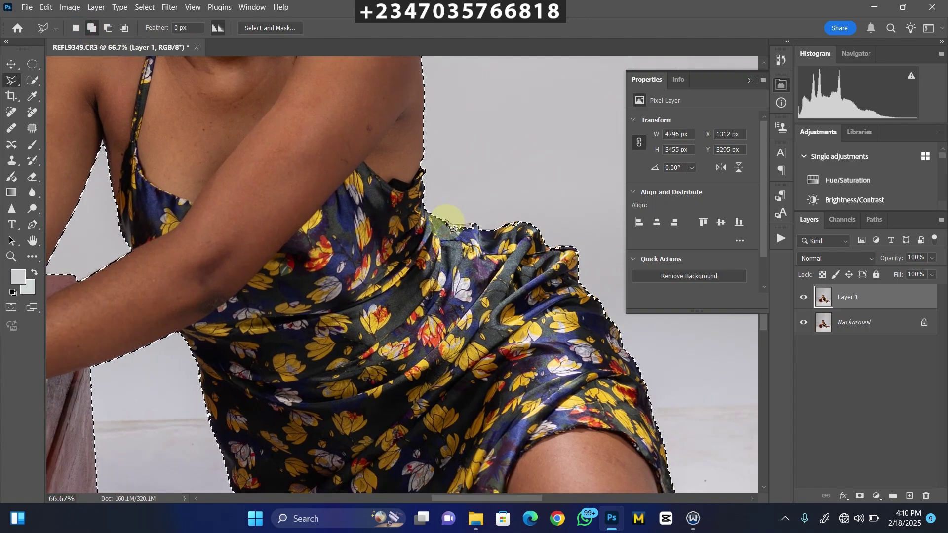
left_click(447, 227)
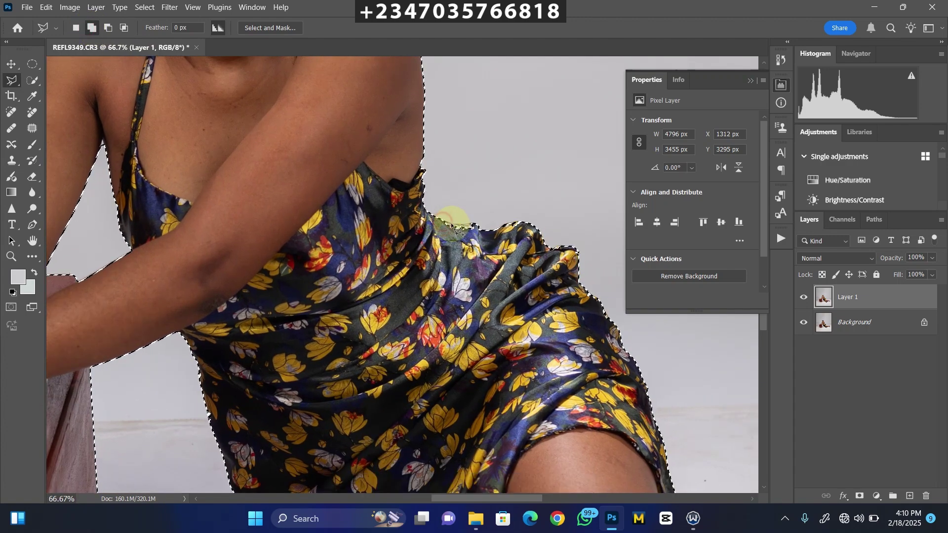
left_click(454, 225)
left_click(471, 224)
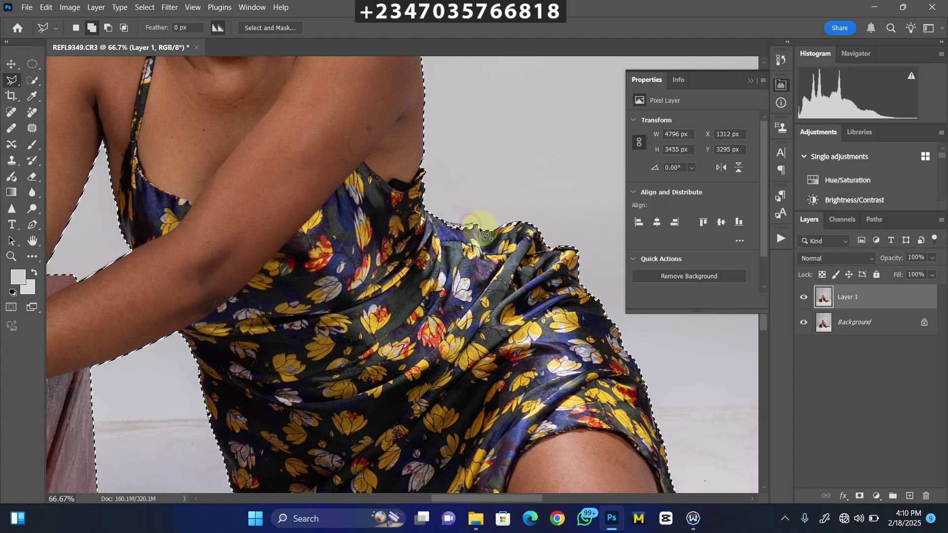
left_click(428, 224)
Step: Feather the selection by 2 pixels and turn it into a layer mask on Layer 1
key("ctrl+minus")
key("ctrl+minus")
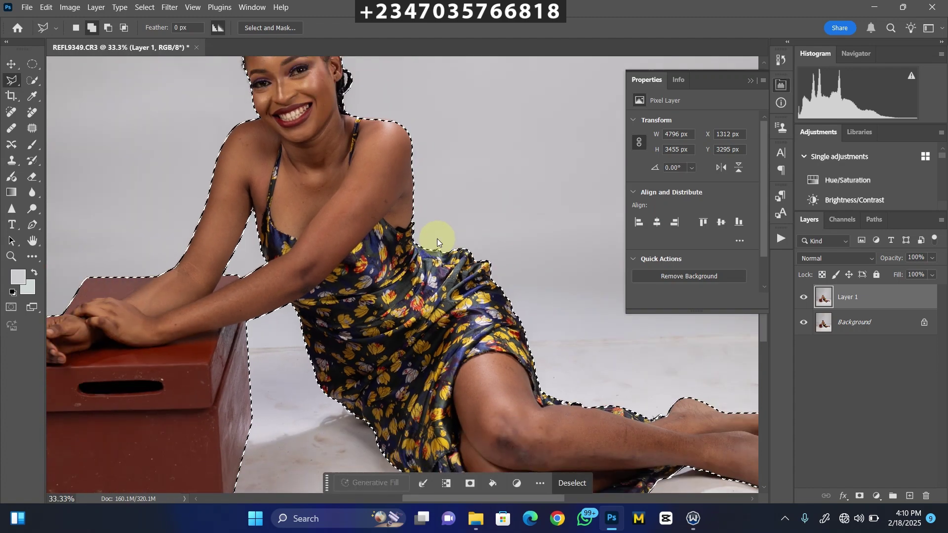
key("ctrl+minus")
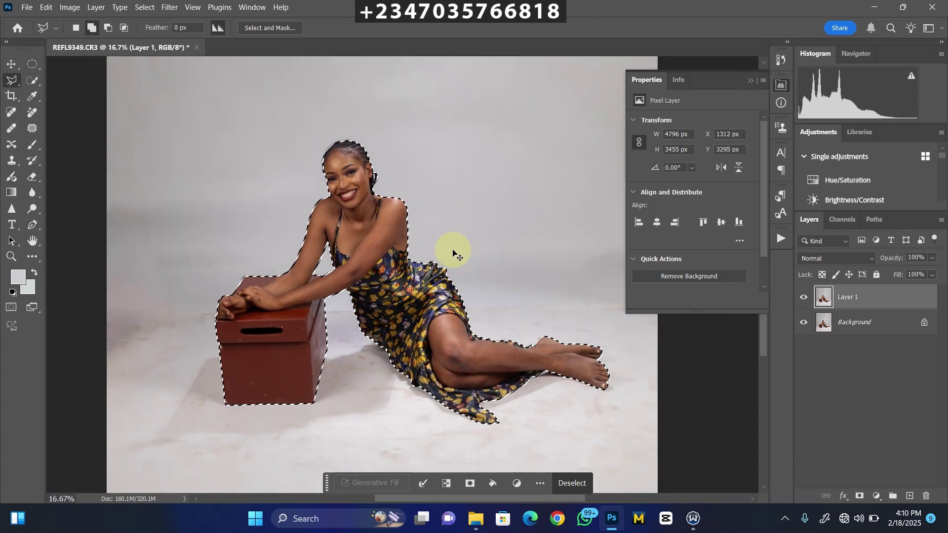
key("ctrl+minus")
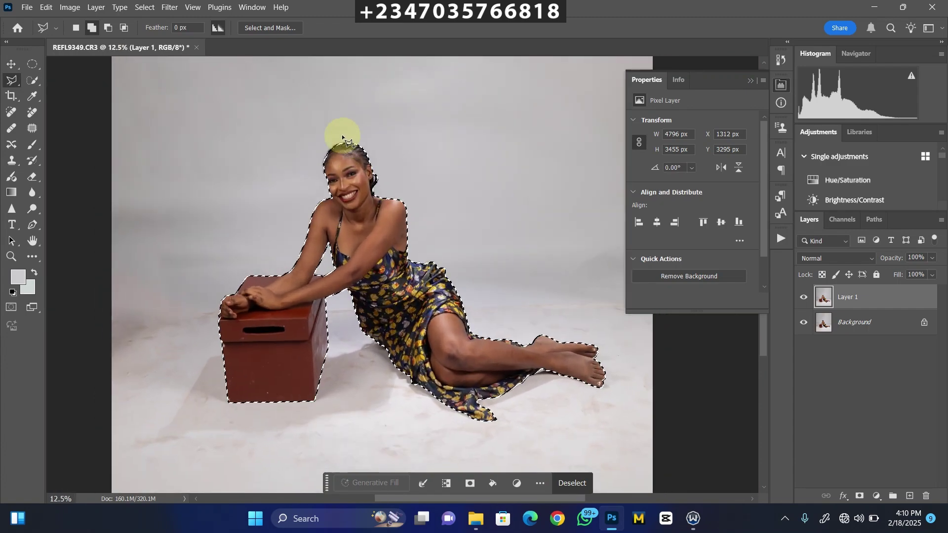
right_click(382, 243)
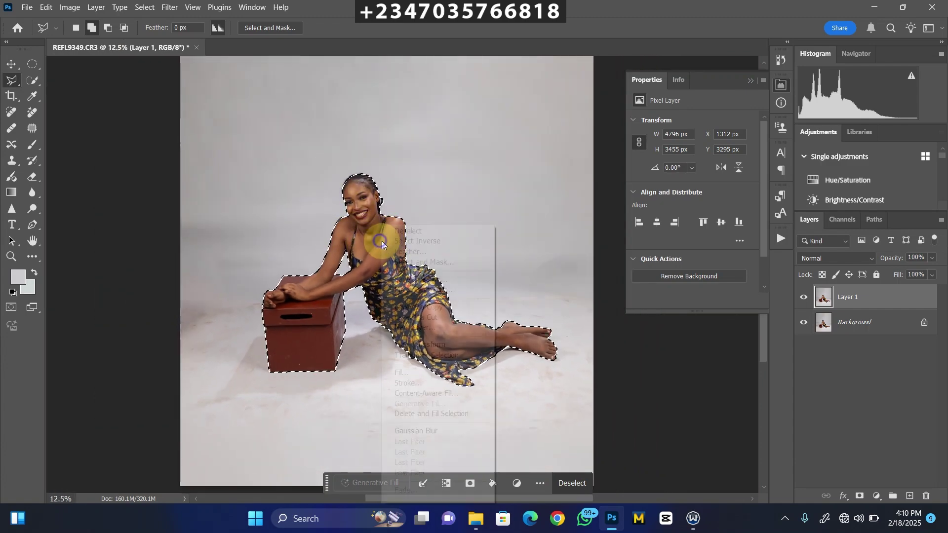
left_click(408, 251)
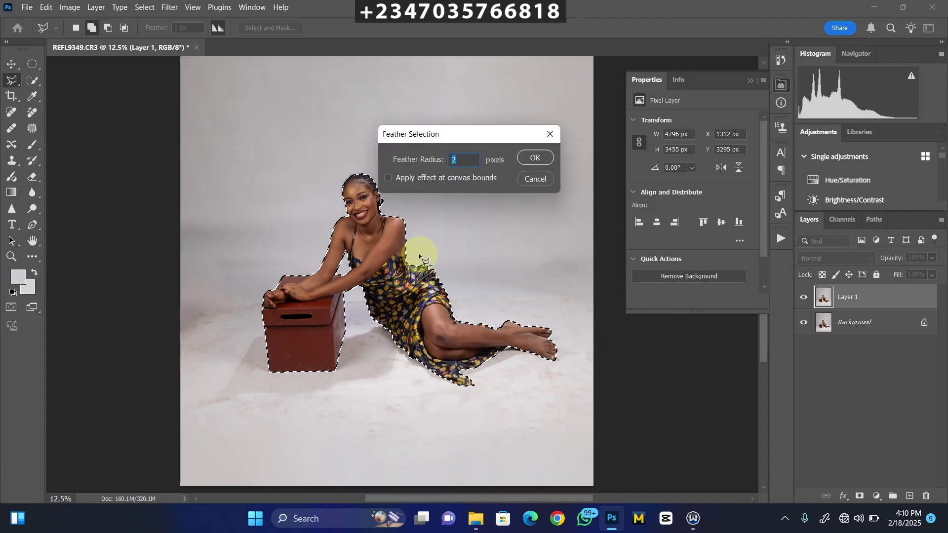
key("Return")
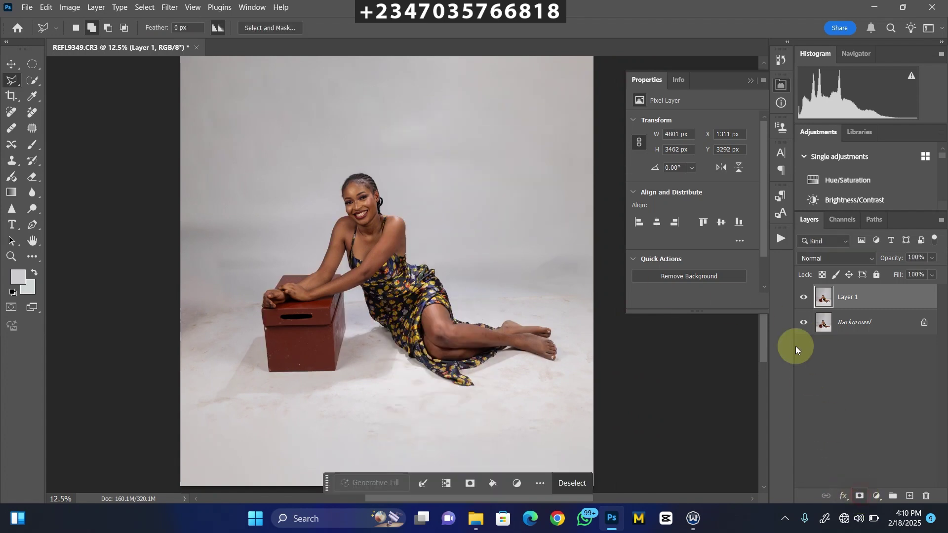
Step: Check the masked cutout of the woman and box by hiding the Background layer and showing it again
left_click(802, 323)
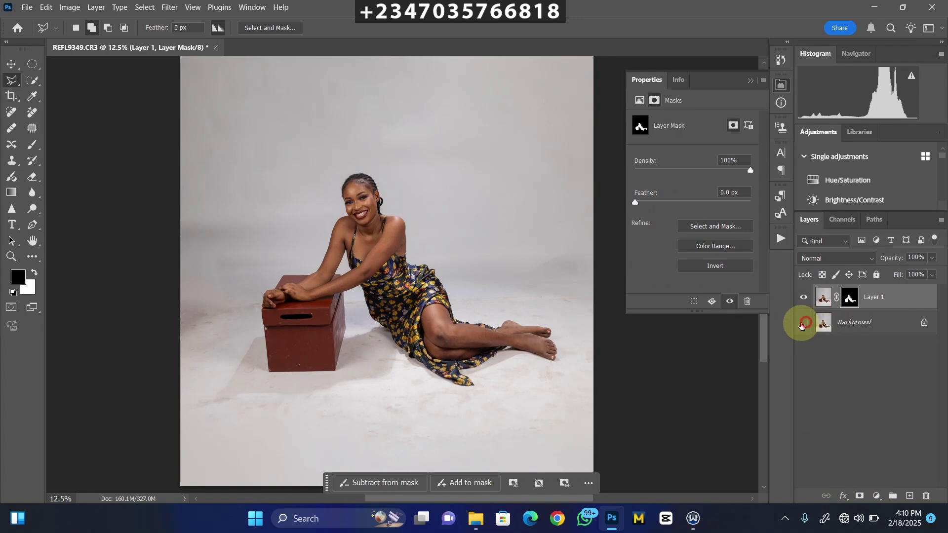
key("ctrl+minus")
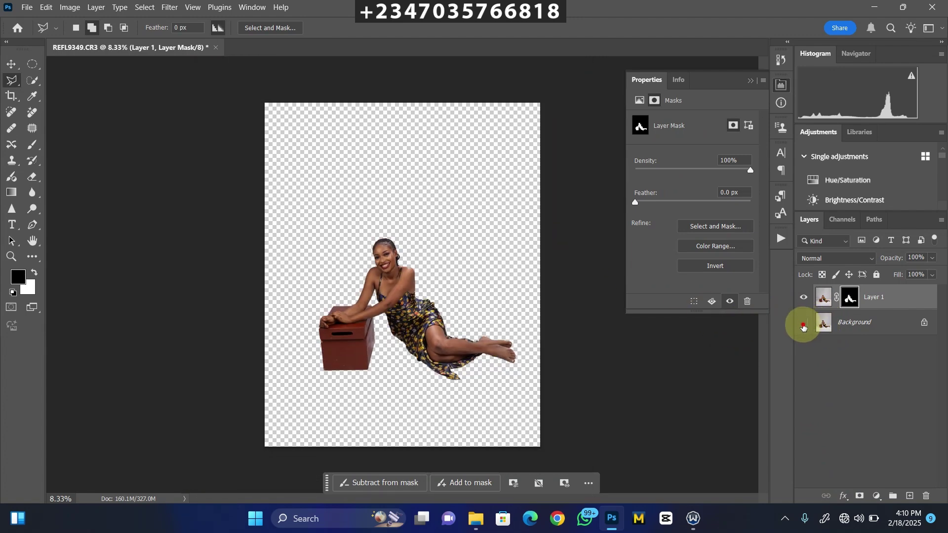
left_click(803, 325)
Step: Duplicate the Background layer and rename the copy "modify"
left_click(858, 321)
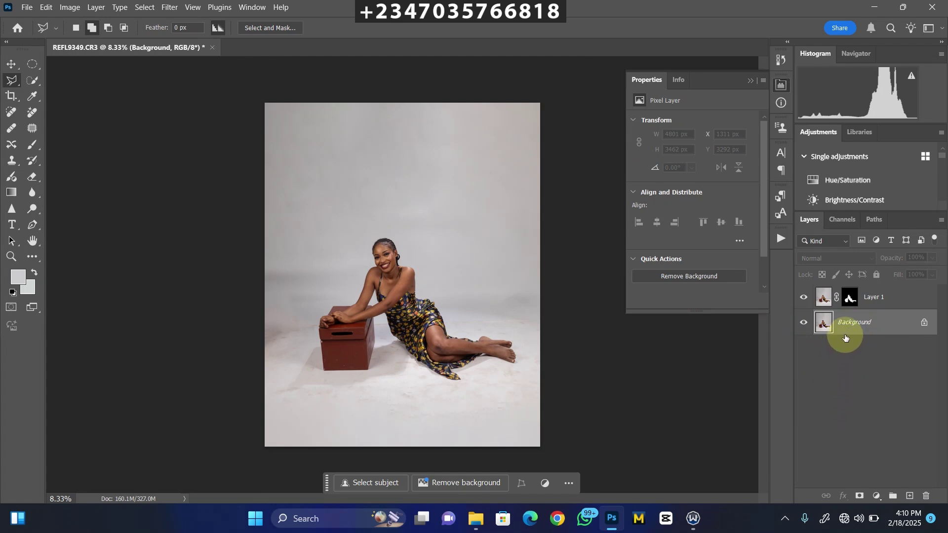
key("ctrl+j")
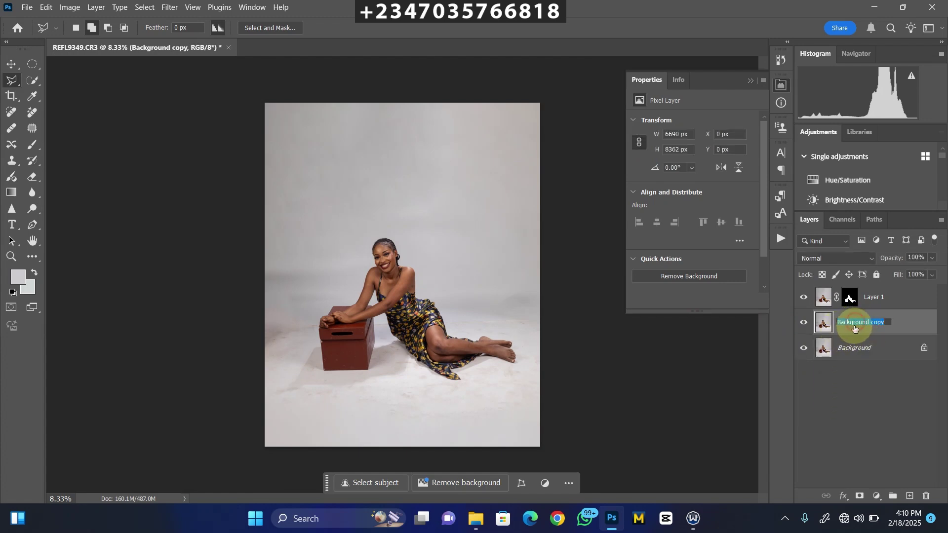
type("mod")
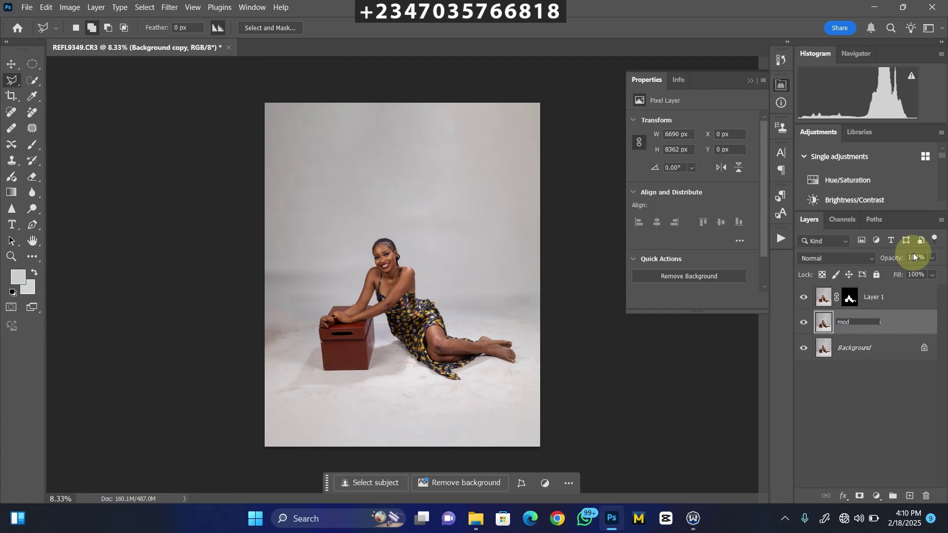
type("ify")
key("Return")
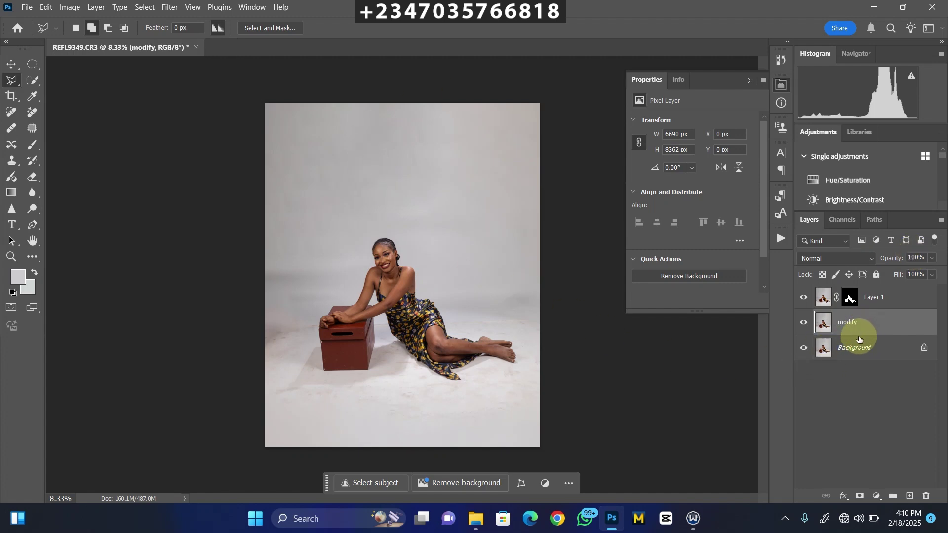
Step: Load Layer 1's mask as a selection on the modify layer and expand it by 8 pixels
left_click(850, 301, "ctrl")
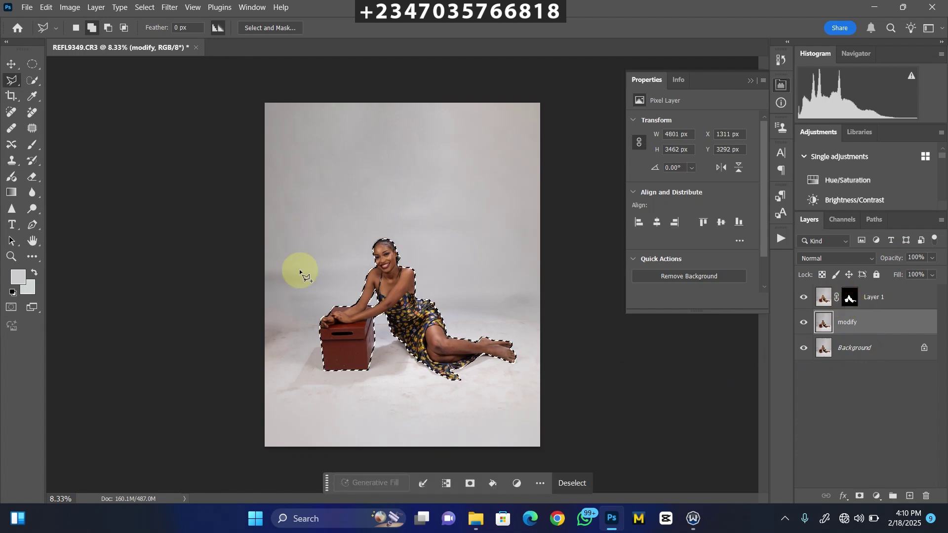
key("ctrl+plus")
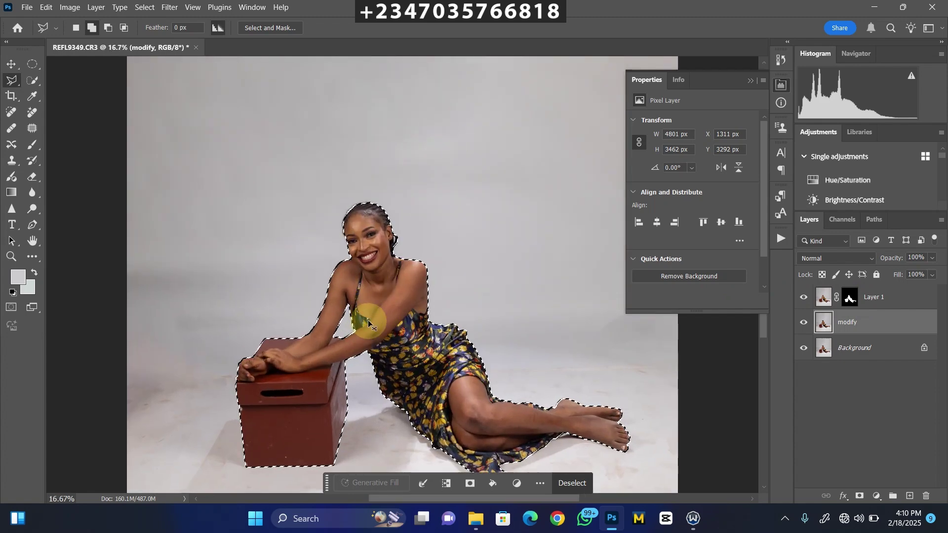
key("ctrl+minus")
key("ctrl+minus")
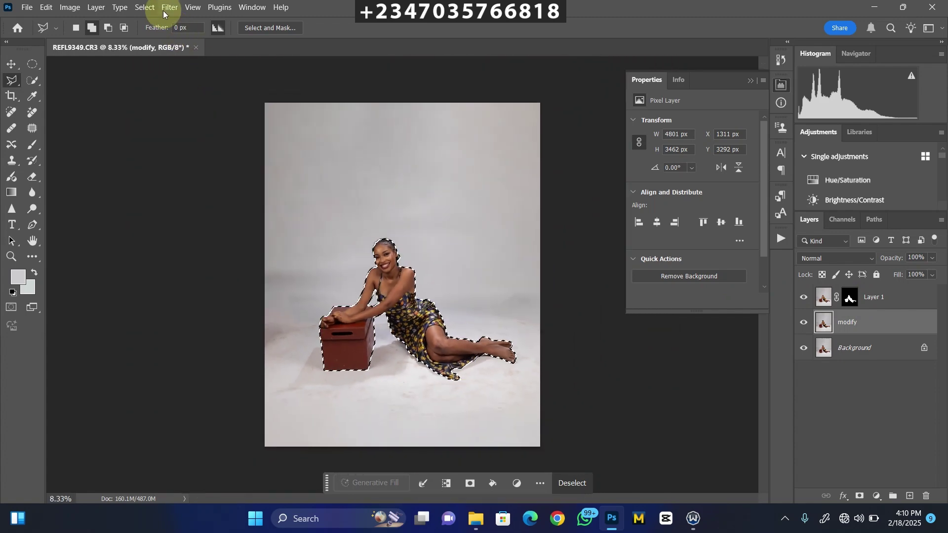
left_click(153, 8)
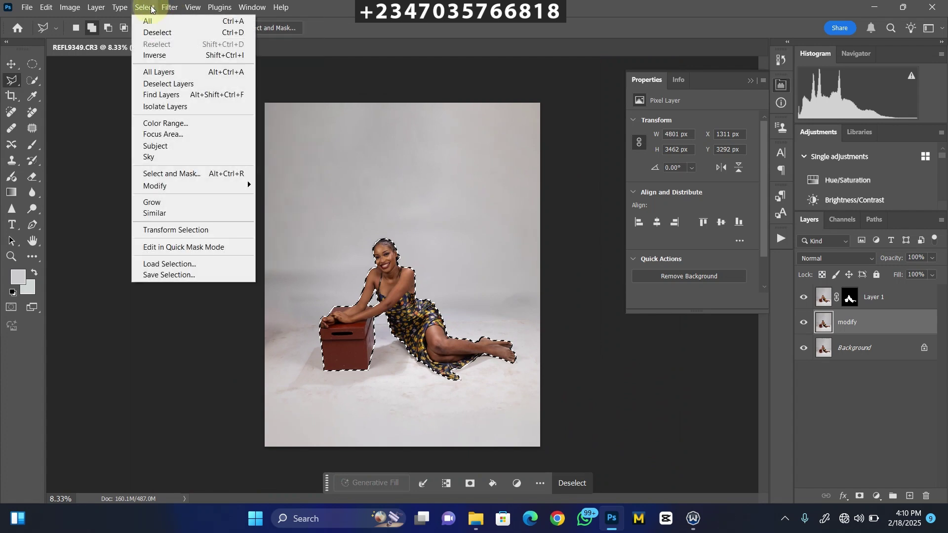
mouse_move(187, 189)
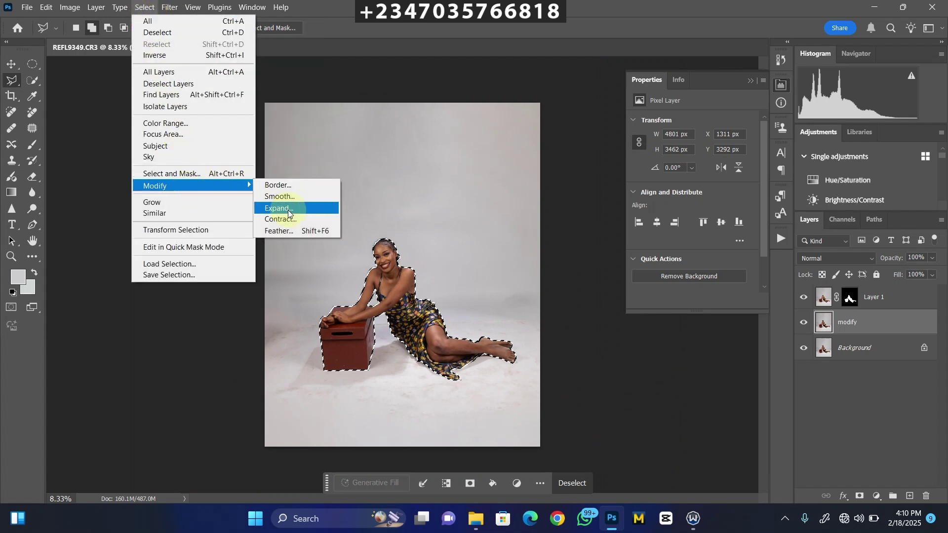
left_click(289, 208)
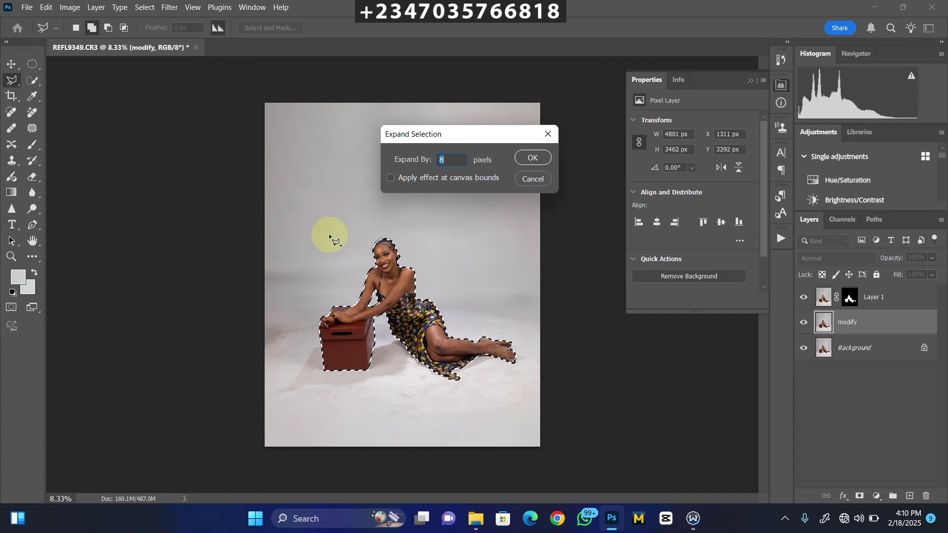
key("Return")
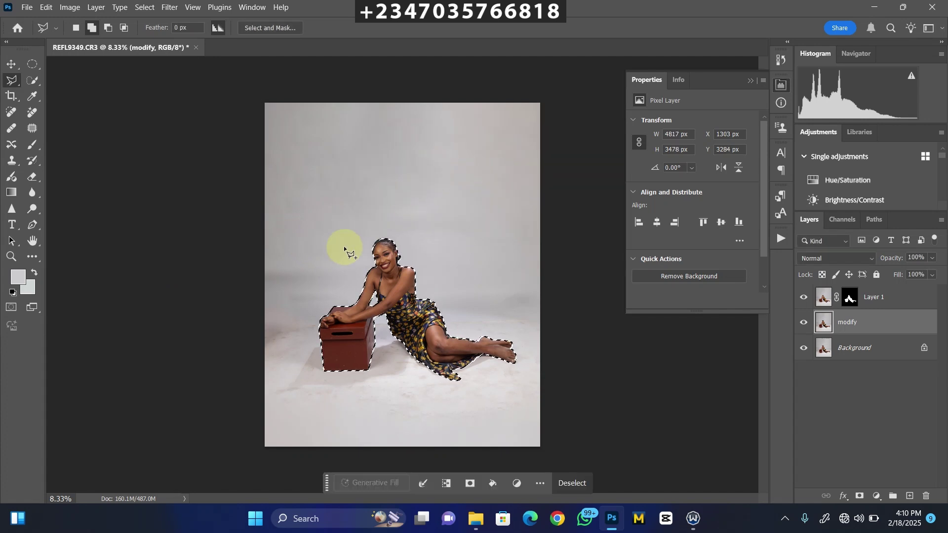
Step: Fill the selected woman and box area on the modify layer with Content-Aware at 100% opacity and deselect
right_click(346, 276)
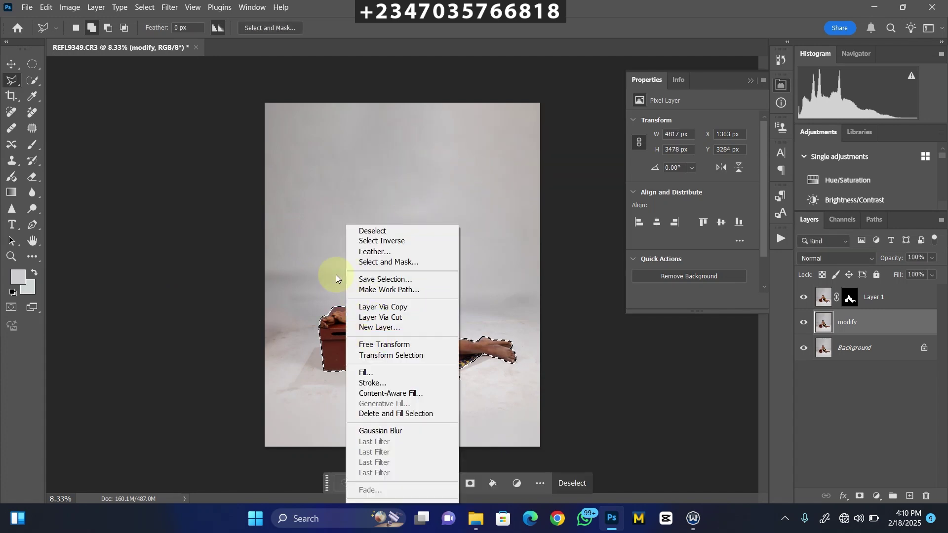
left_click(372, 373)
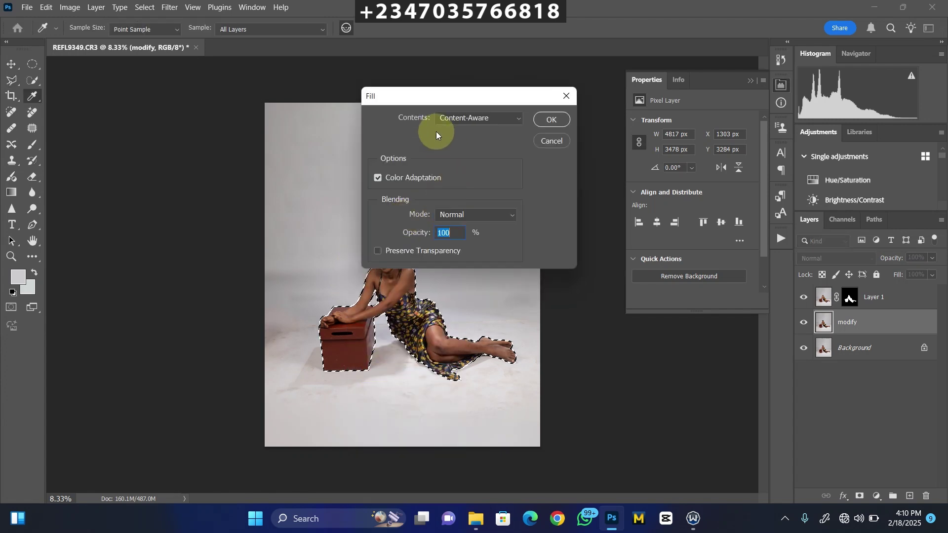
left_click(549, 121)
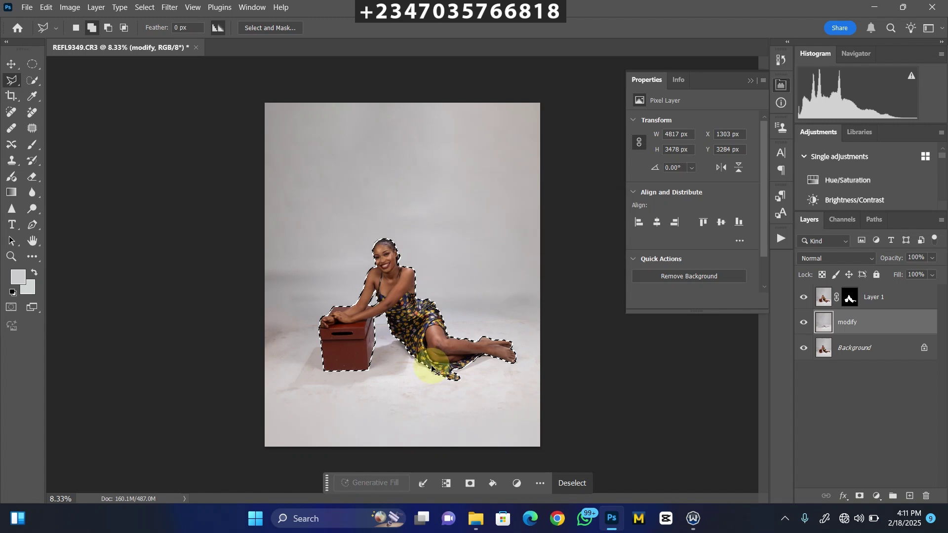
key("ctrl+plus")
key("ctrl+d")
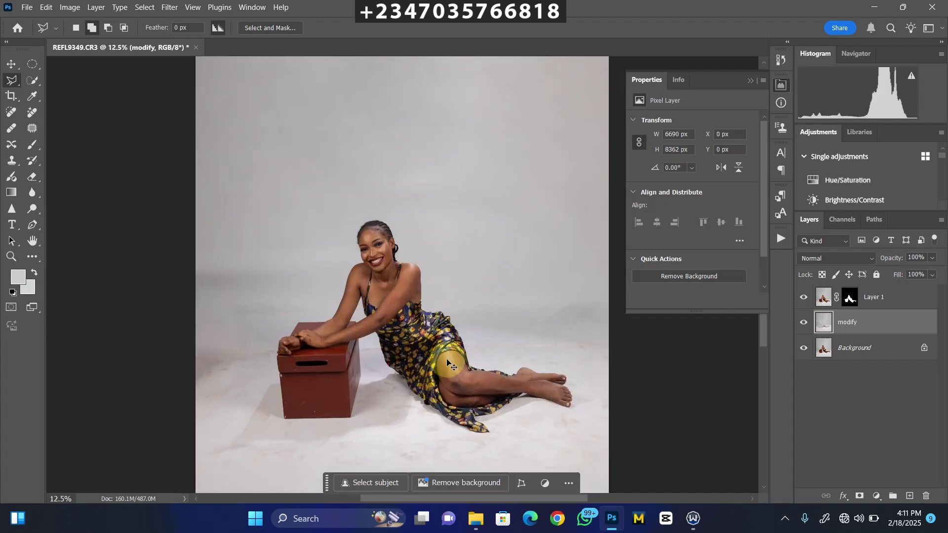
Step: Inspect the filled backdrop by hiding Layer 1 and showing it again
key("ctrl+minus")
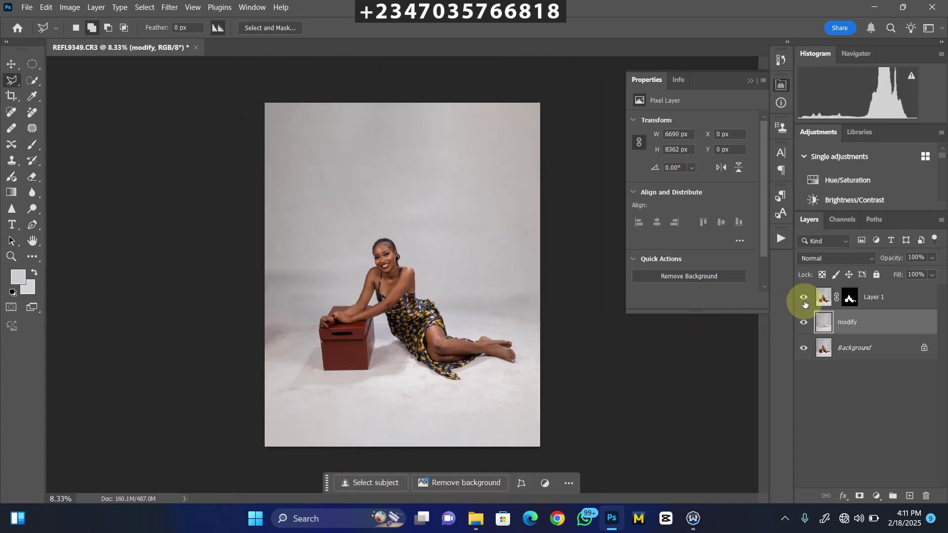
left_click(804, 297)
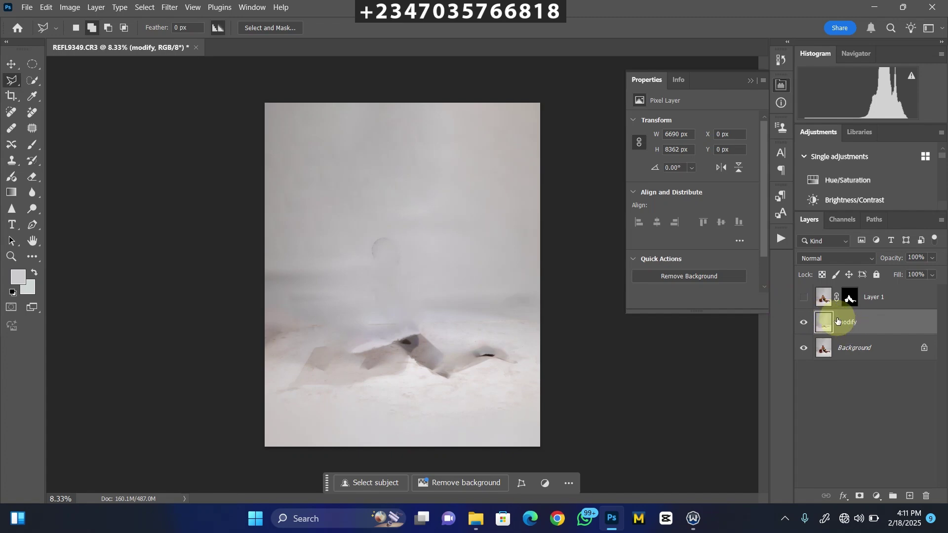
left_click(803, 298)
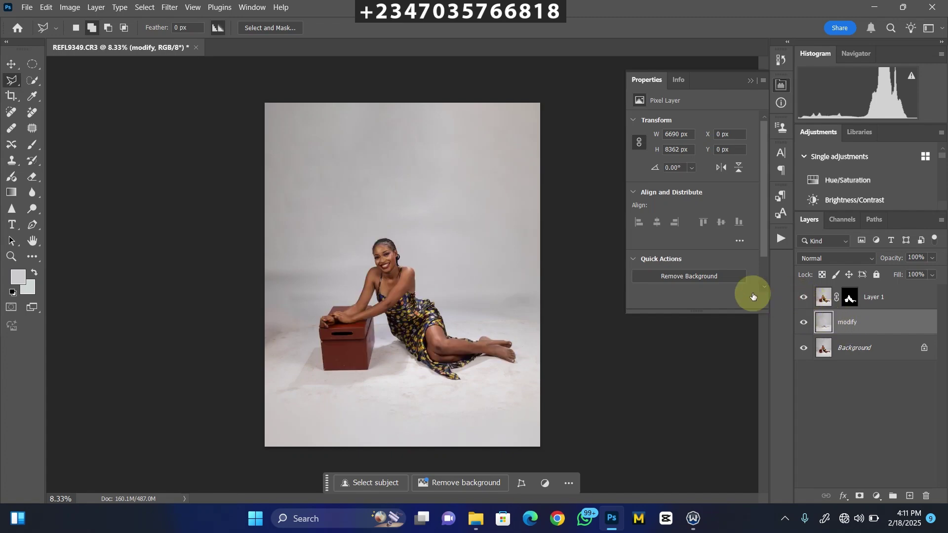
Step: Patch the marked floor between the box and the dress on the modify layer, using clean floor in the foreground as the source
scroll(363, 242, "up", 2)
scroll(368, 249, "down", 1)
scroll(375, 247, "up", 2)
scroll(373, 241, "down", 5)
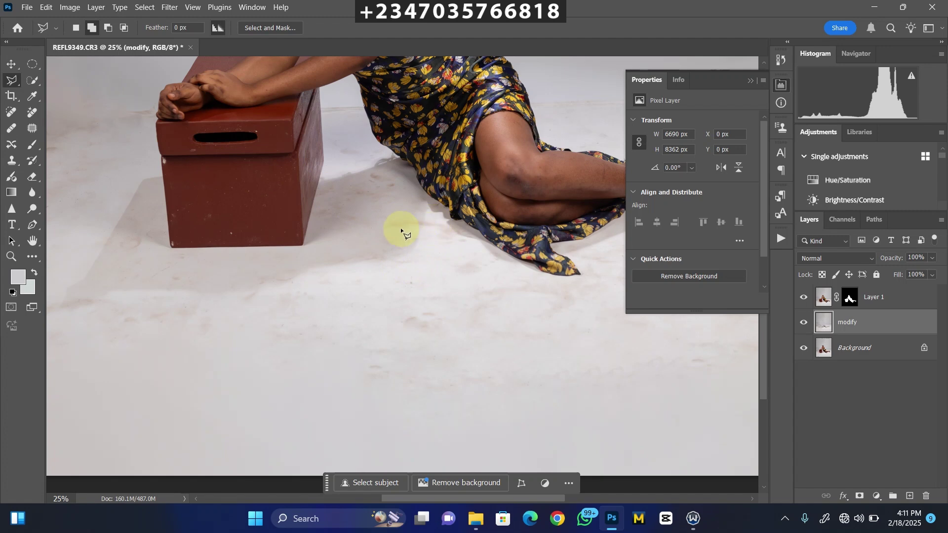
left_click(32, 128)
mouse_move(386, 218)
left_mouse_down()
mouse_move(422, 216)
mouse_move(393, 230)
left_mouse_up()
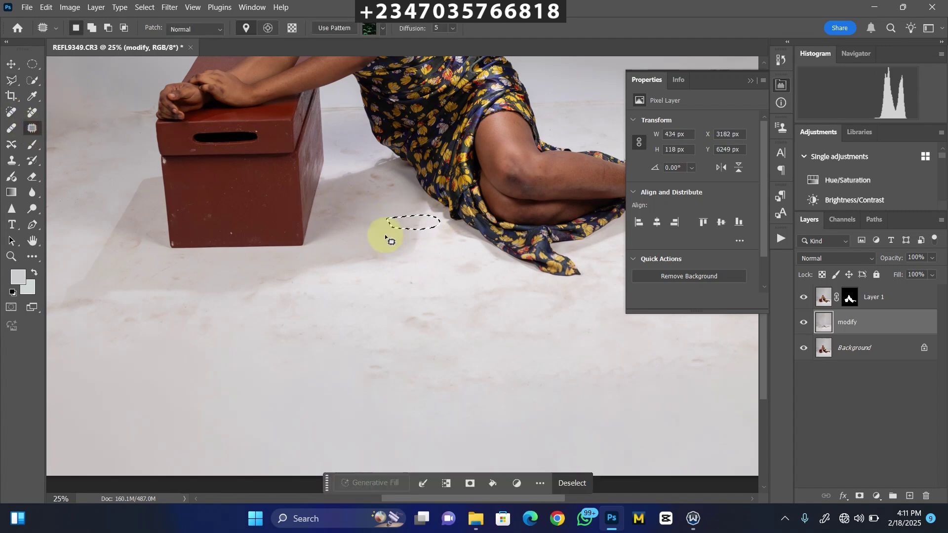
left_click(366, 175)
left_click_drag(345, 196, 347, 196)
mouse_move(373, 191)
left_mouse_down()
mouse_move(402, 313)
mouse_move(295, 378)
left_mouse_up()
mouse_move(351, 210)
left_mouse_down()
mouse_move(364, 190)
mouse_move(328, 217)
mouse_move(356, 239)
mouse_move(316, 397)
left_mouse_up()
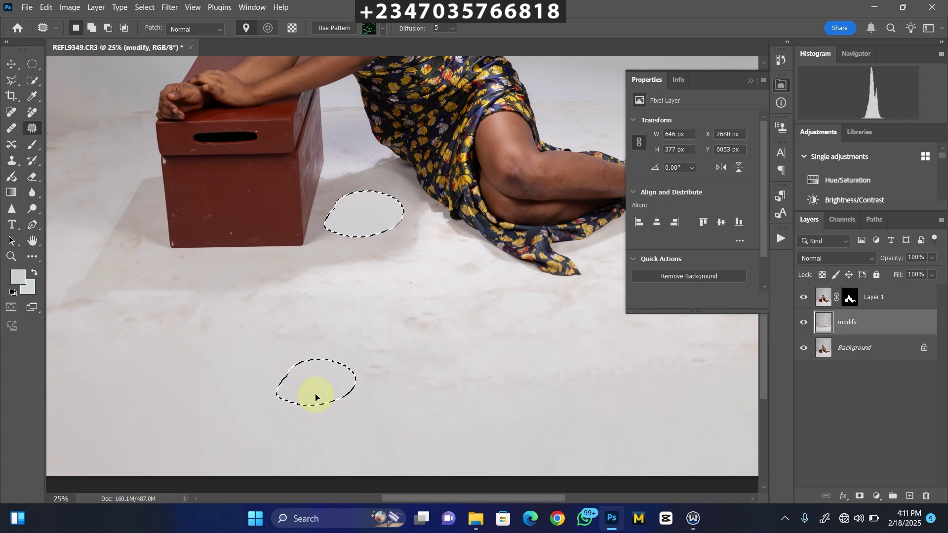
Step: Patch the remaining small marks right beside the box and the blotches on the floor below the dress
left_click(322, 218)
mouse_move(326, 186)
left_mouse_down()
mouse_move(348, 186)
mouse_move(322, 190)
left_mouse_up()
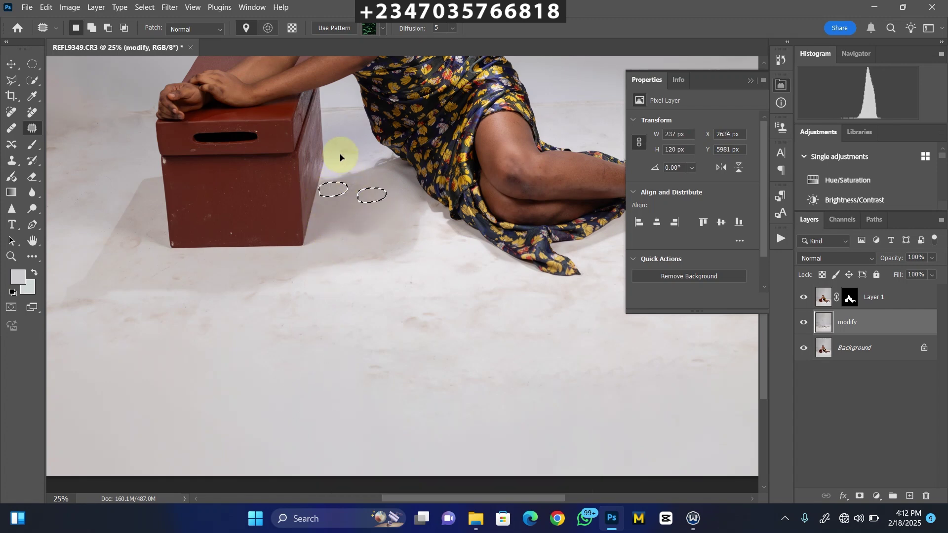
mouse_move(340, 151)
left_mouse_down()
mouse_move(364, 190)
mouse_move(460, 241)
mouse_move(427, 218)
left_mouse_up()
left_click_drag(444, 237, 444, 282)
mouse_move(398, 312)
left_mouse_down()
mouse_move(423, 318)
mouse_move(397, 312)
left_mouse_up()
left_click_drag(434, 331, 356, 312)
Step: Patch the floor marks in front of the box and the uneven backdrop areas around it, clearing the selection
key("ctrl+minus")
left_click(215, 250)
left_click_drag(224, 267, 262, 281)
left_click(248, 271)
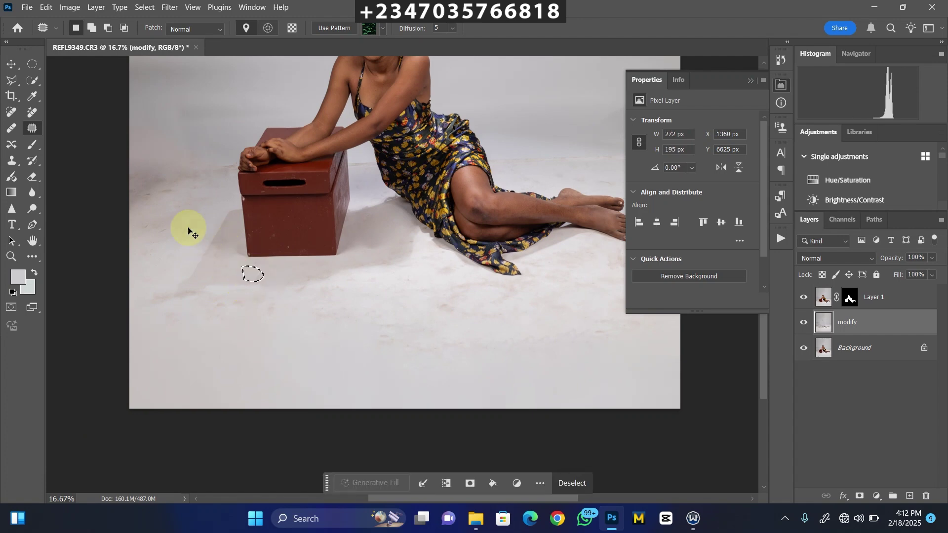
key("ctrl+minus")
mouse_move(172, 218)
left_mouse_down()
mouse_move(232, 121)
mouse_move(250, 169)
left_mouse_up()
key("ctrl+minus")
key("ctrl+minus")
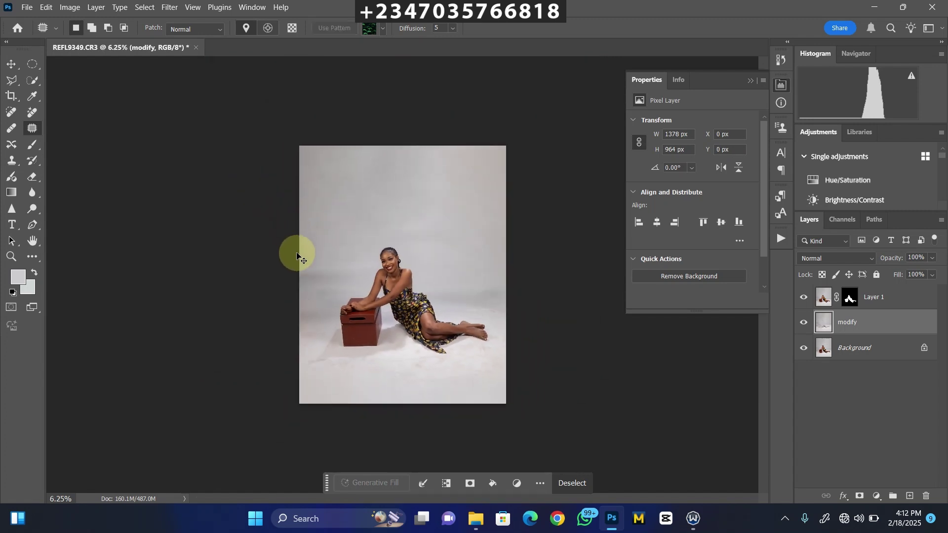
left_click(309, 339)
Step: Duplicate the modify layer and rename the copy "blur"
key("ctrl+plus")
left_click(833, 320)
key("ctrl+minus")
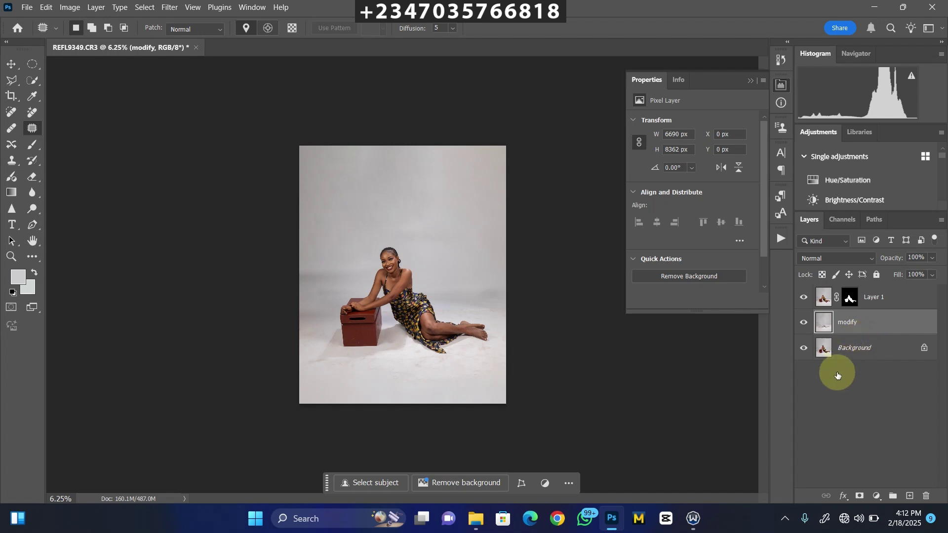
key("ctrl+j")
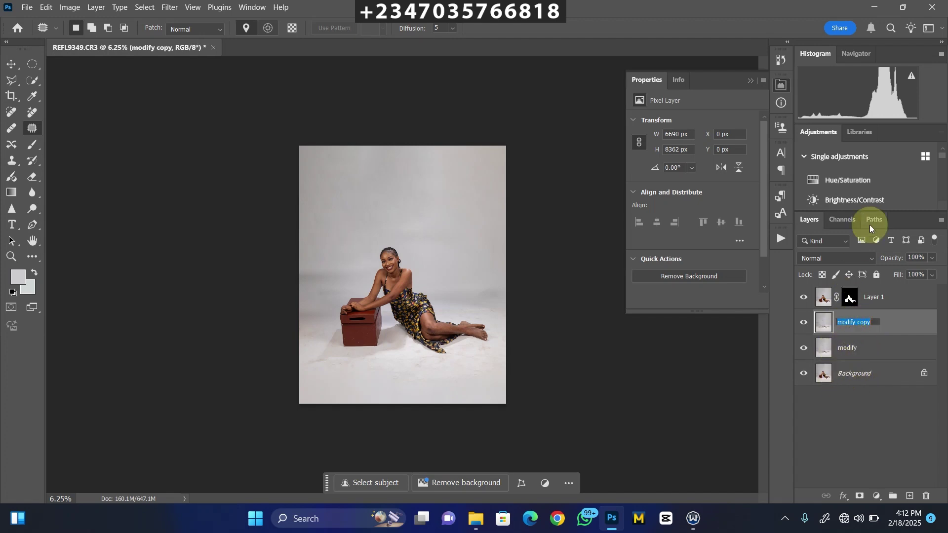
type("blur")
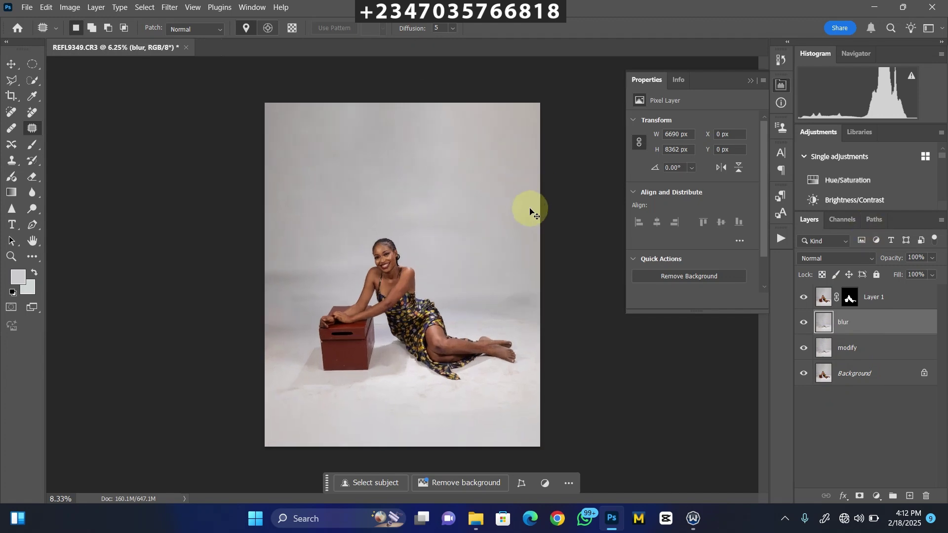
left_click(174, 7)
mouse_move(287, 146)
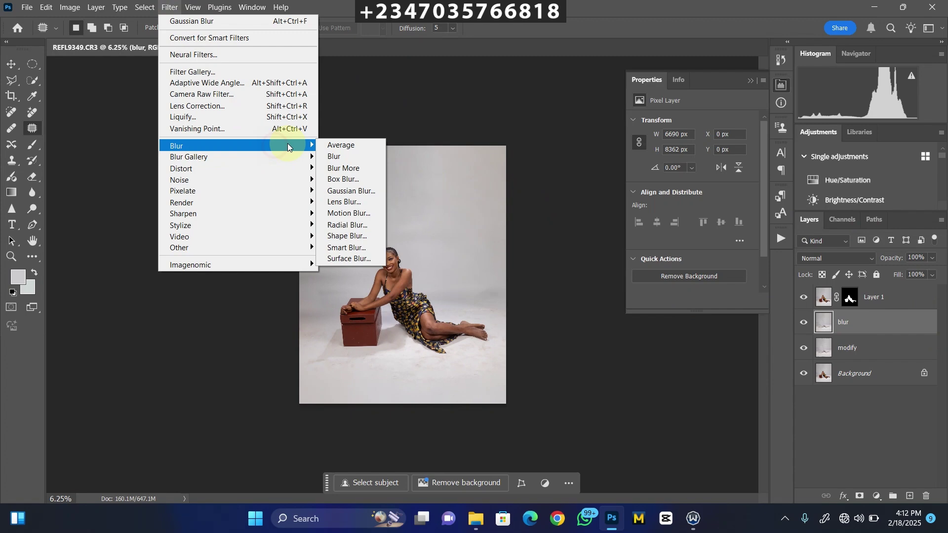
left_click(351, 201)
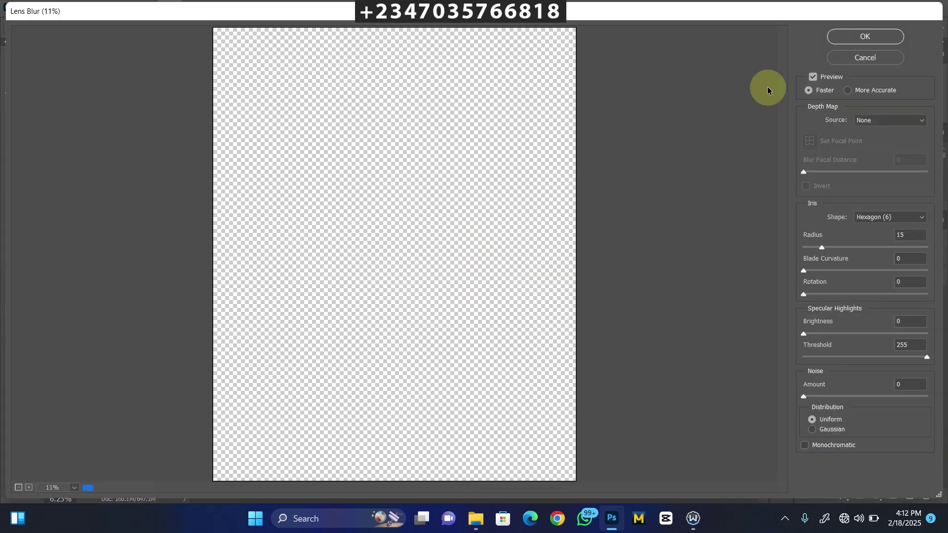
left_click(847, 61)
Step: Apply a Gaussian Blur with a radius of 200 pixels to the blur layer
left_click(168, 7)
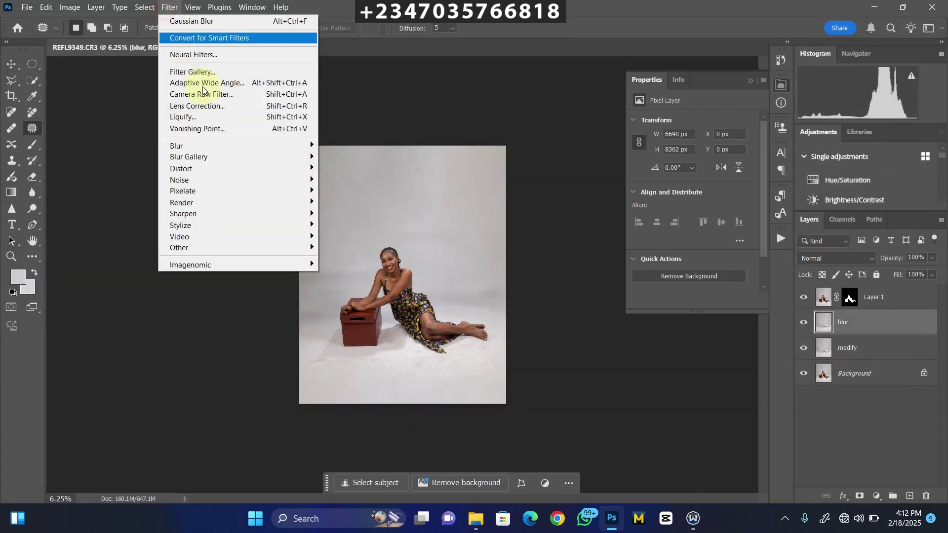
mouse_move(292, 145)
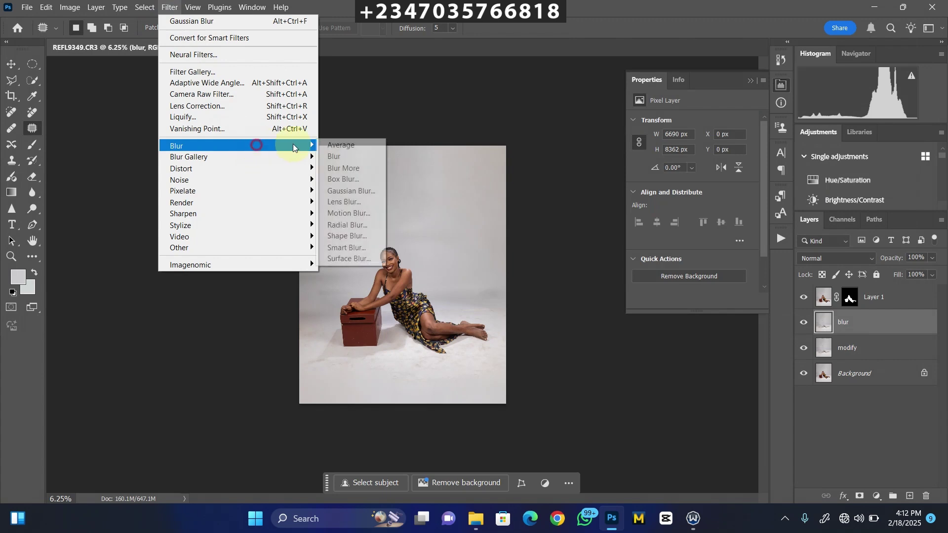
left_click(350, 190)
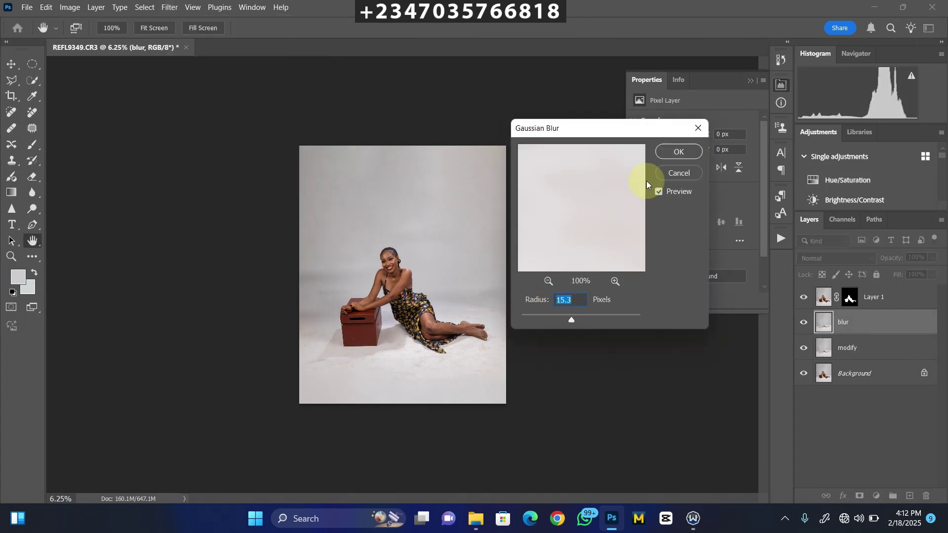
type("200")
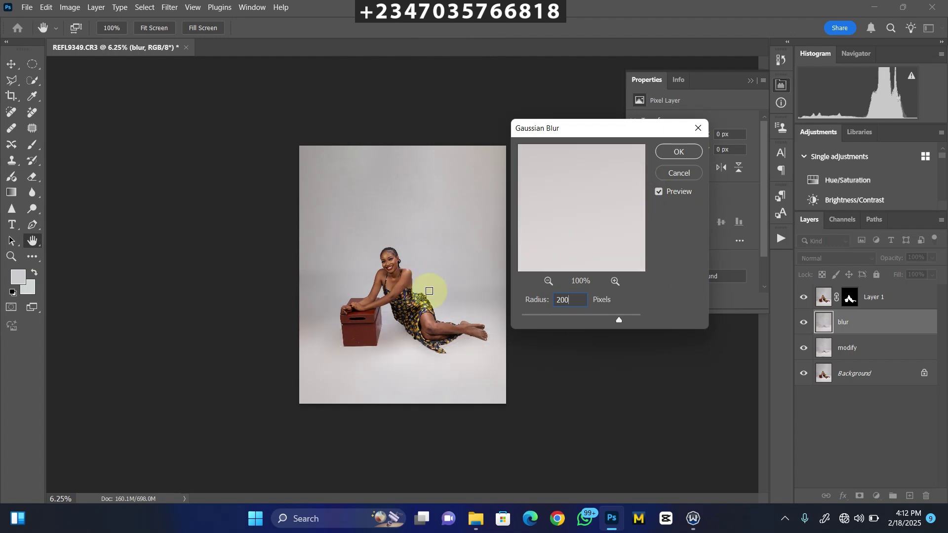
left_click(418, 362)
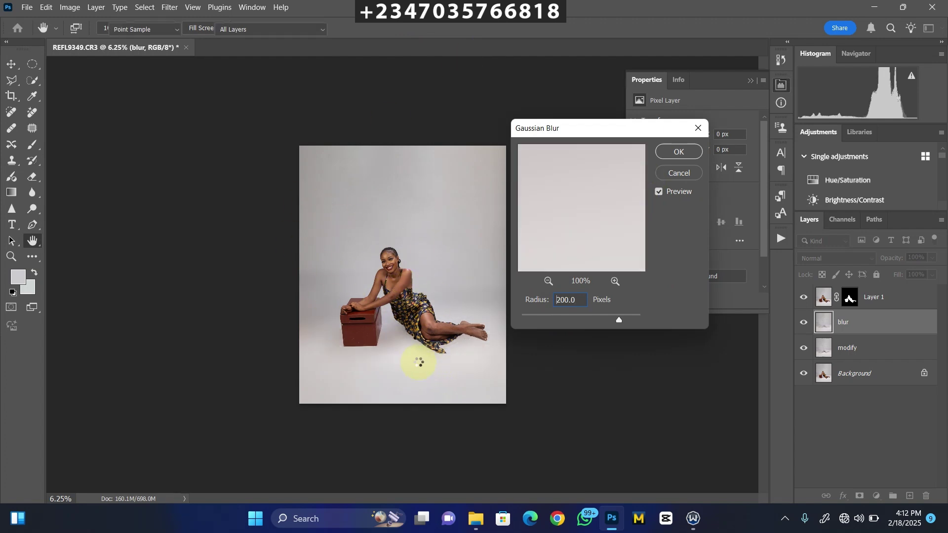
key("Return")
key("ctrl+plus")
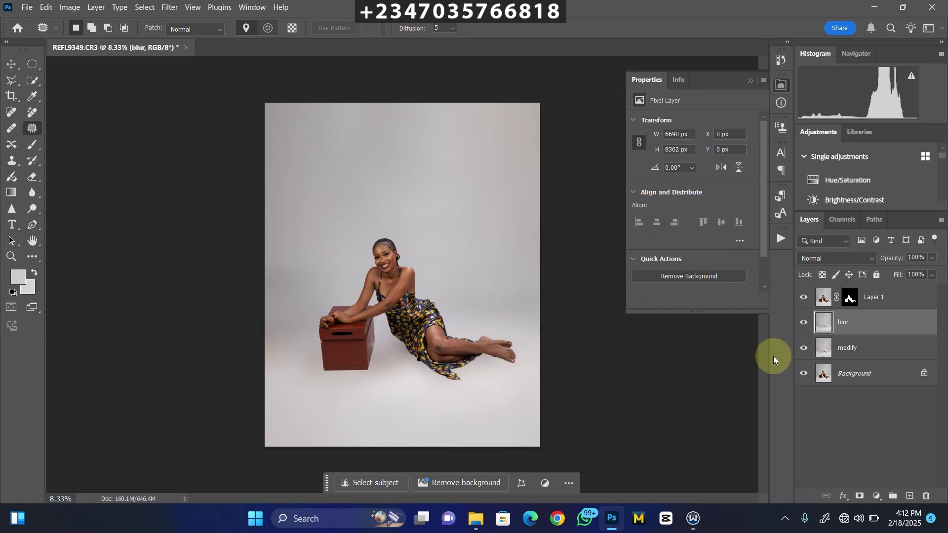
Step: Add a layer mask to the blur layer and paint it black with a soft 900 px brush over the floor shadows beneath the woman and box
left_click(857, 496)
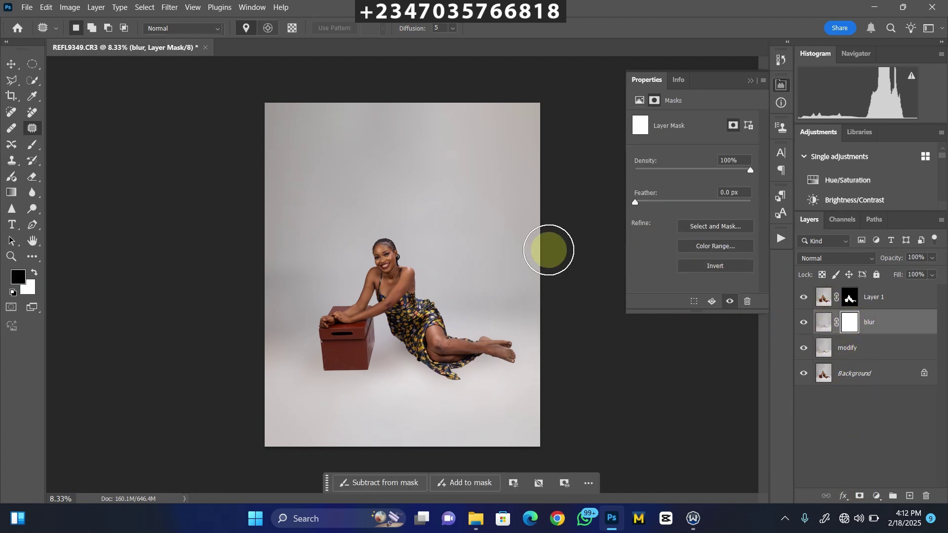
left_click(26, 142)
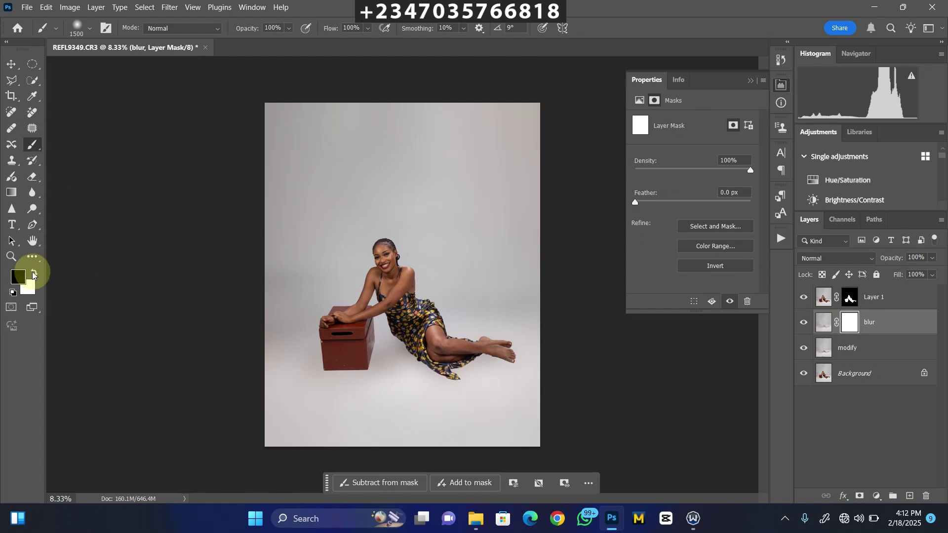
left_click(12, 292)
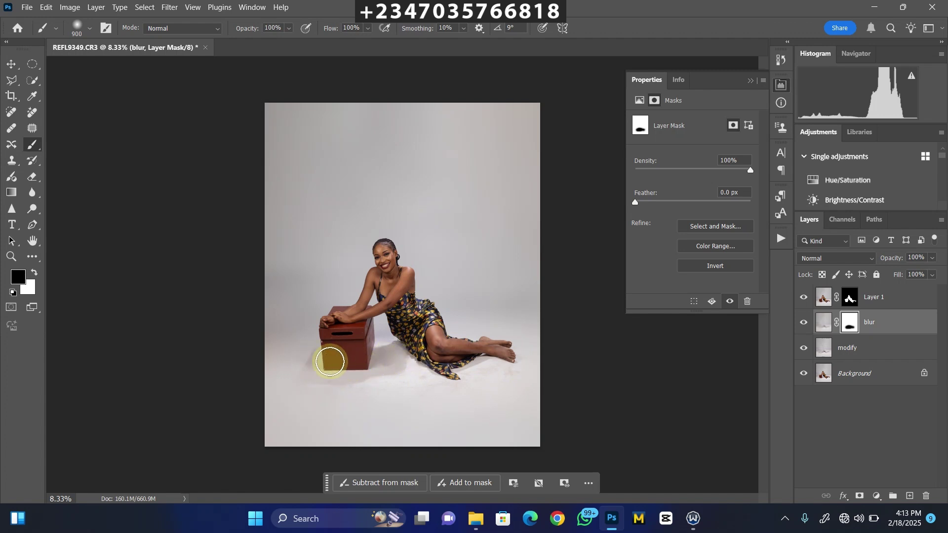
key("ctrl+plus")
key("ctrl+minus")
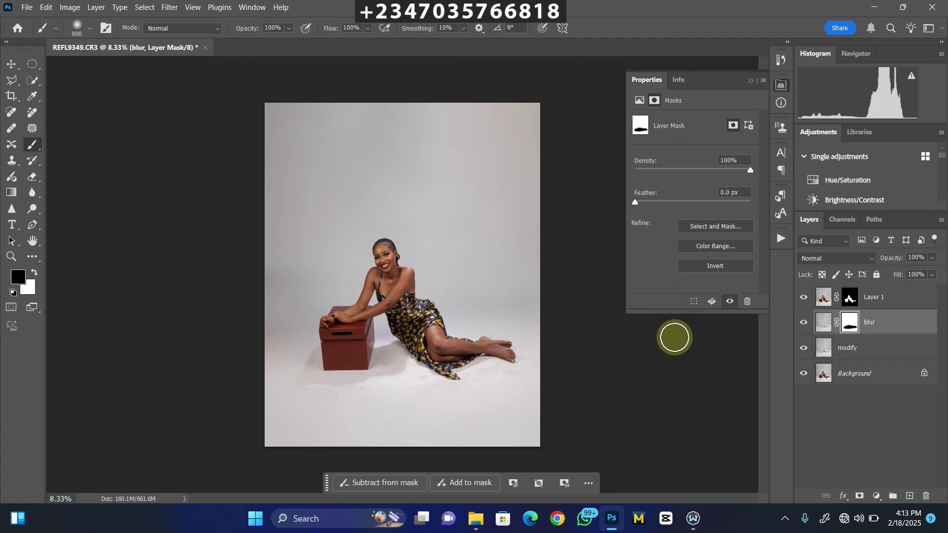
Step: Add a Hue/Saturation adjustment above the blur layer with saturation -100 and lightness +16
left_click(874, 496)
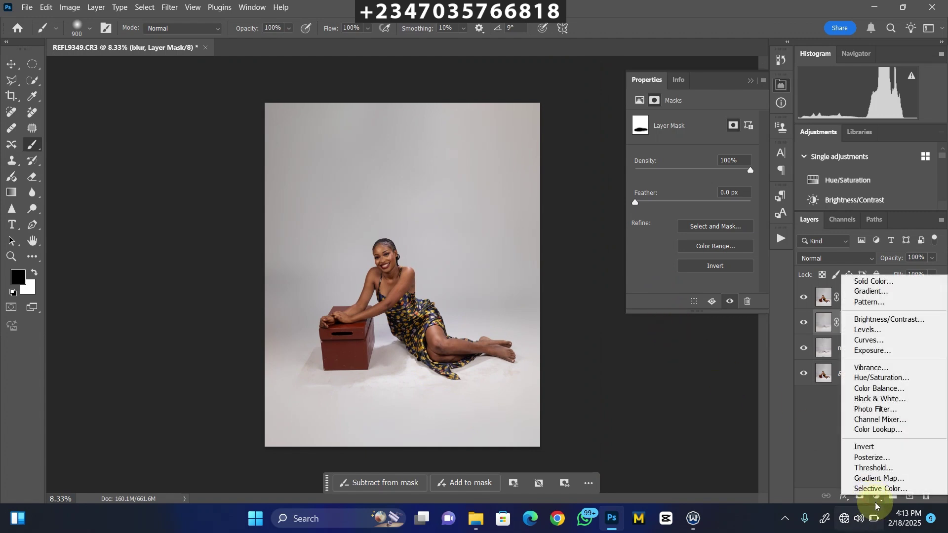
left_click(868, 379)
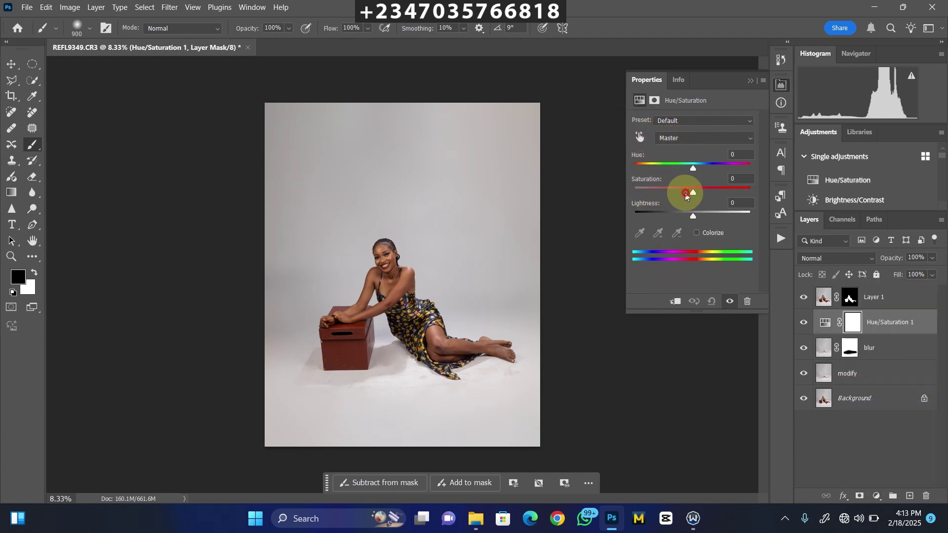
key("ctrl+plus")
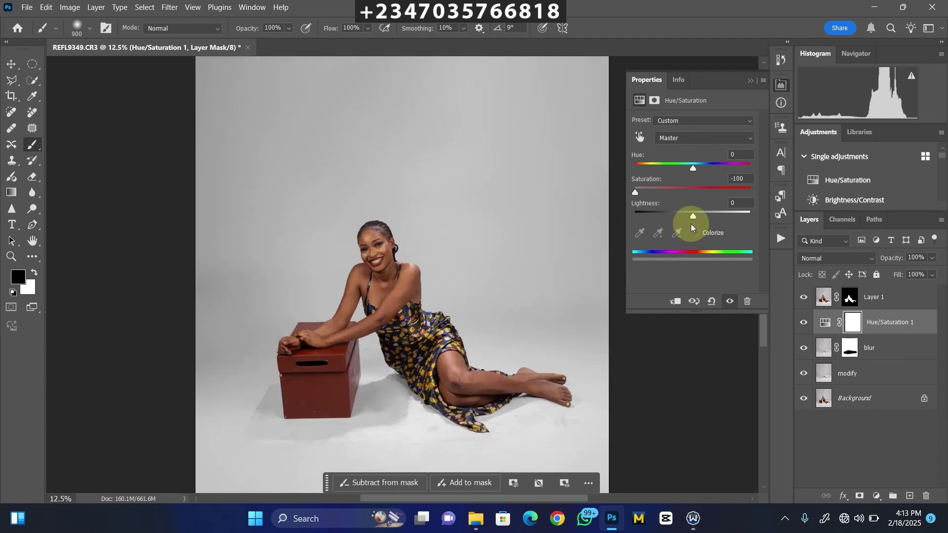
left_click_drag(696, 219, 700, 220)
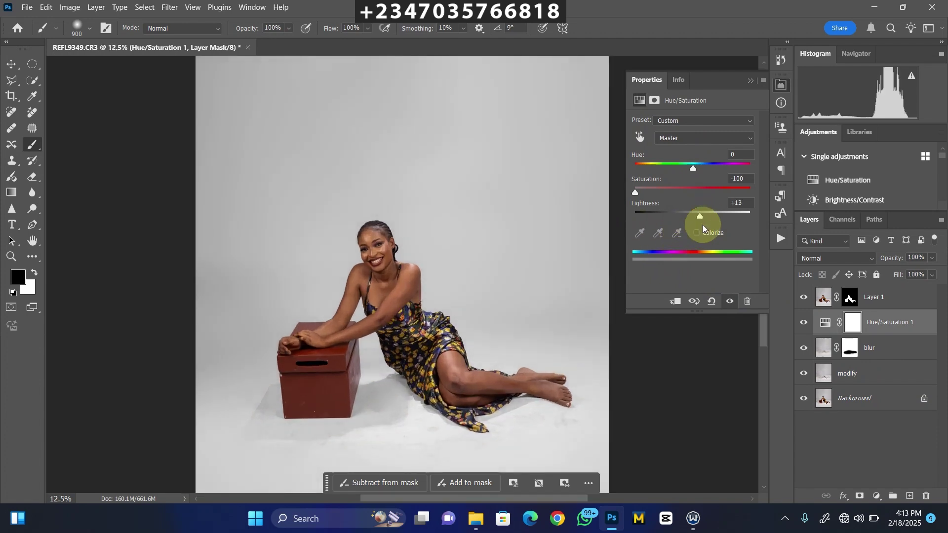
Step: Compare the backdrop with and without the Hue/Saturation adjustment by toggling its visibility
key("ctrl+minus")
key("ctrl+minus")
key("ctrl+minus")
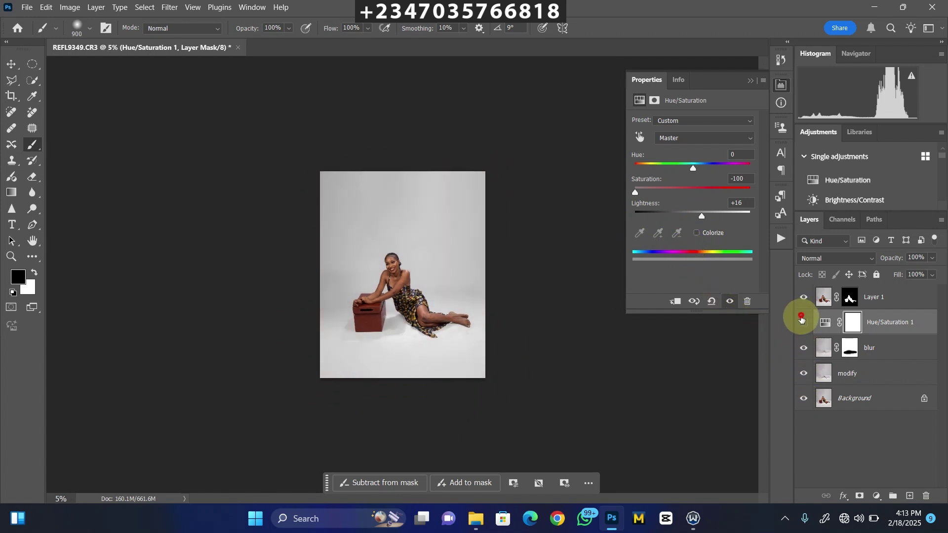
mouse_move(801, 320)
left_mouse_down()
mouse_move(803, 379)
mouse_move(803, 334)
left_mouse_up()
key("ctrl+plus")
key("ctrl+plus")
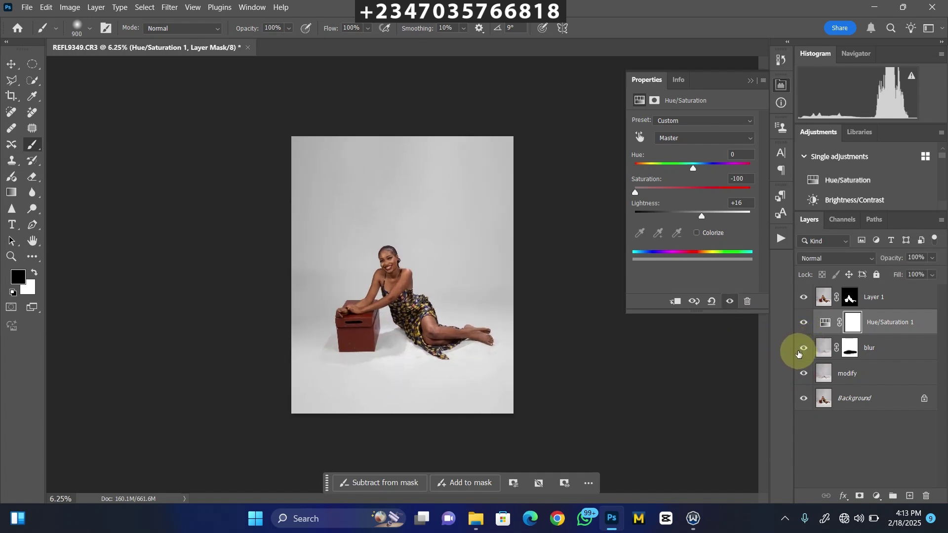
key("ctrl+minus")
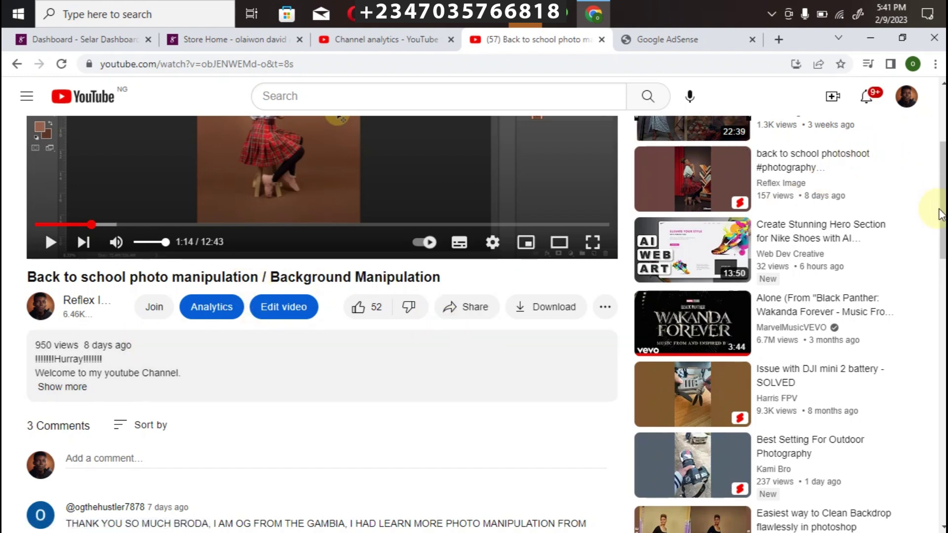
Step: Expand the description of the "Back to school photo manipulation" video and examine its file and store links
scroll(942, 211, "up", 3)
scroll(941, 211, "down", 4)
scroll(942, 211, "up", 1)
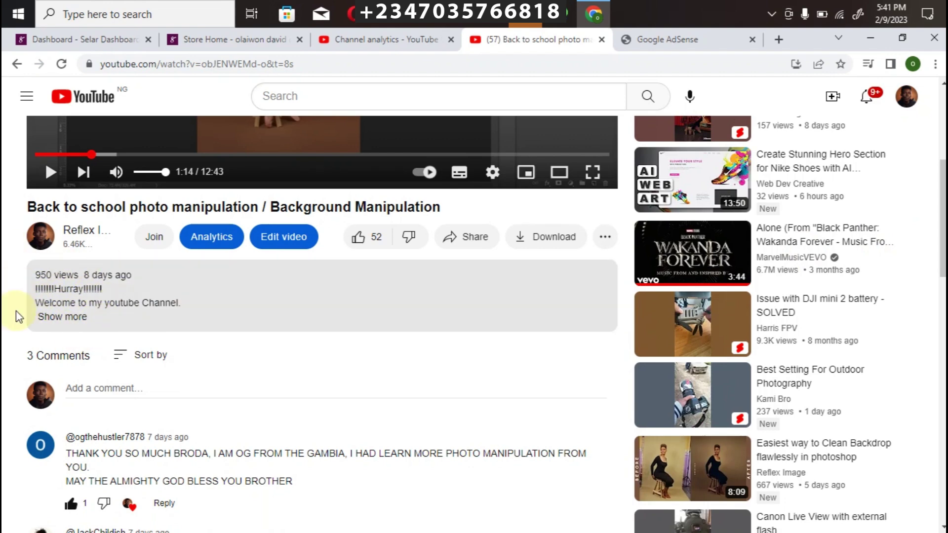
left_click(61, 318)
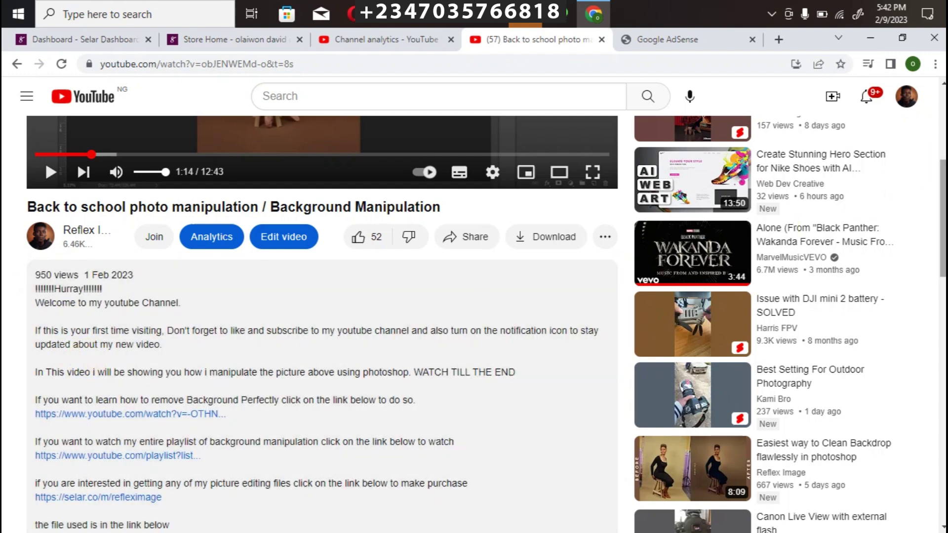
scroll(764, 311, "down", 4)
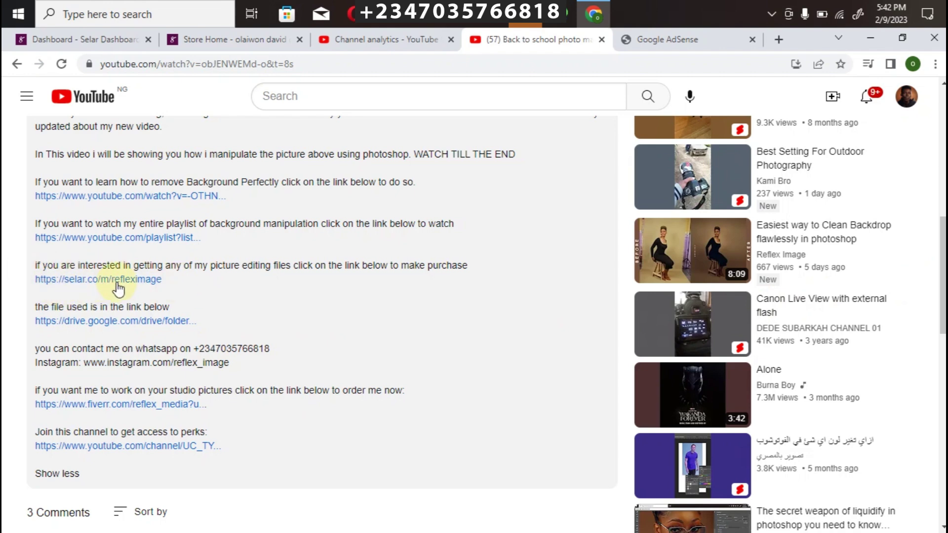
Step: Switch to the Selar store page and examine its featured items and the full list of editing files
left_click(205, 42)
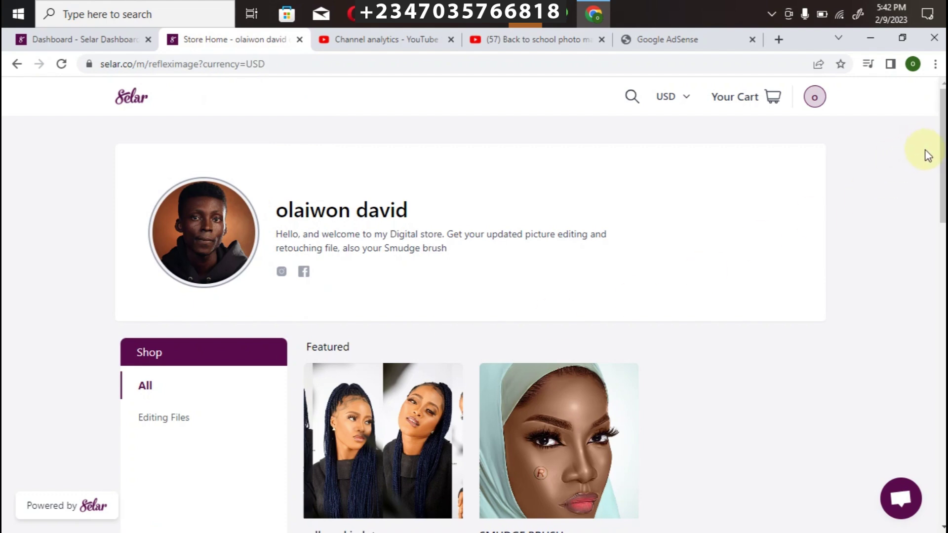
scroll(384, 314, "down", 5)
scroll(384, 314, "up", 1)
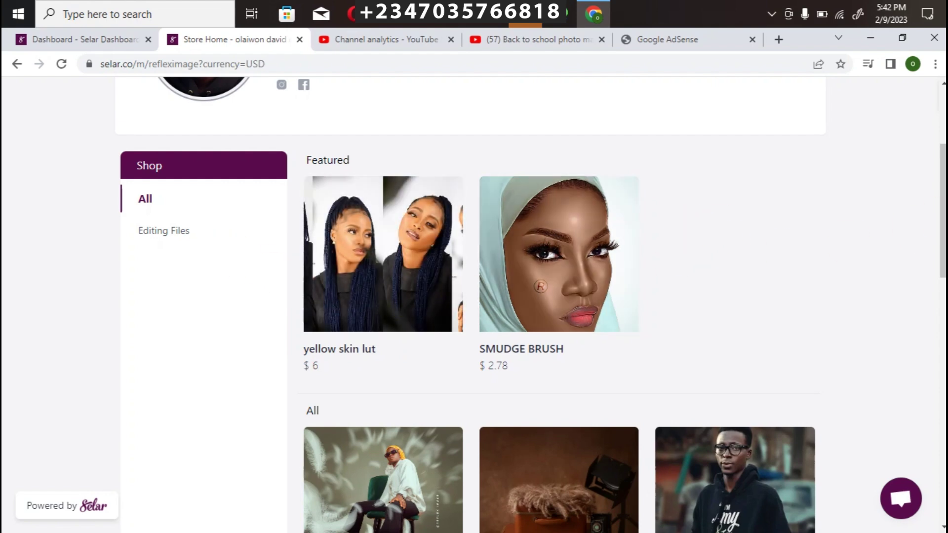
scroll(695, 232, "down", 4)
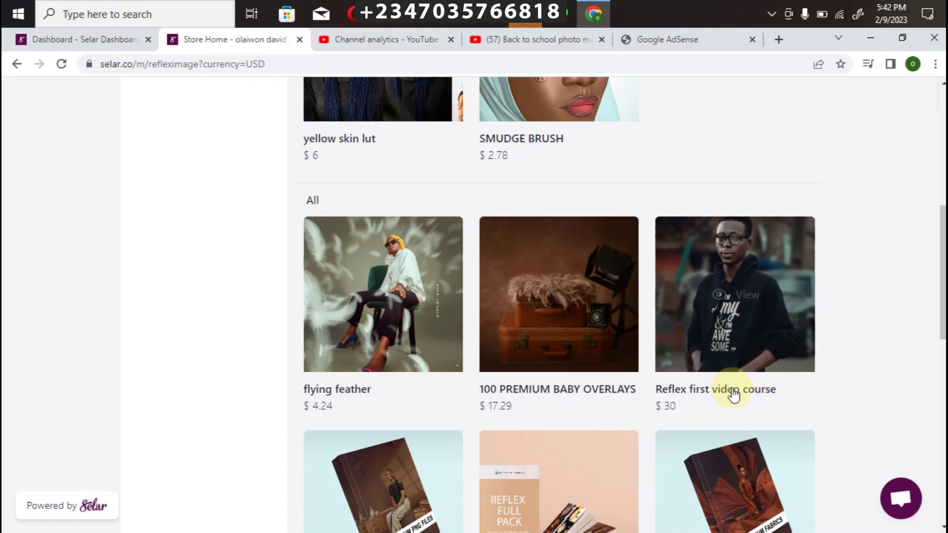
mouse_move(711, 334)
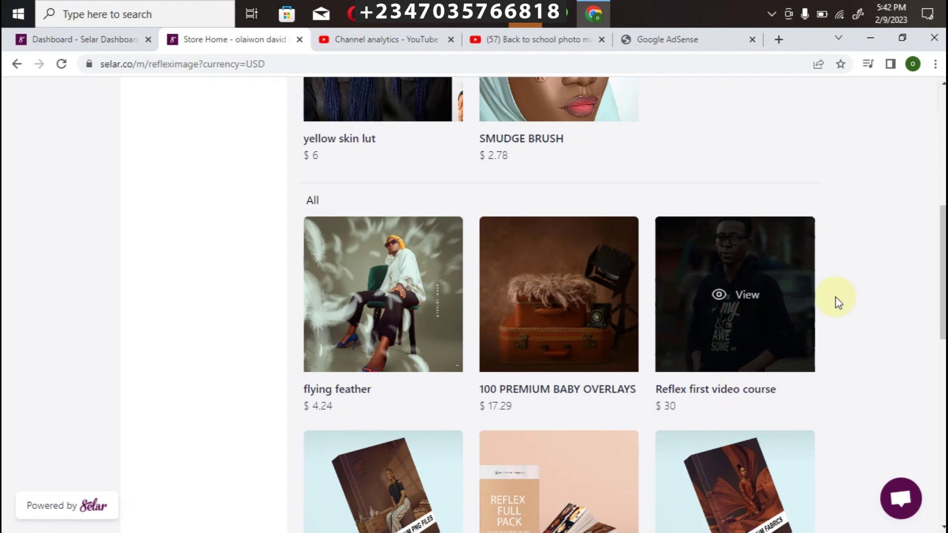
scroll(835, 303, "down", 5)
scroll(836, 303, "up", 1)
scroll(835, 303, "up", 1)
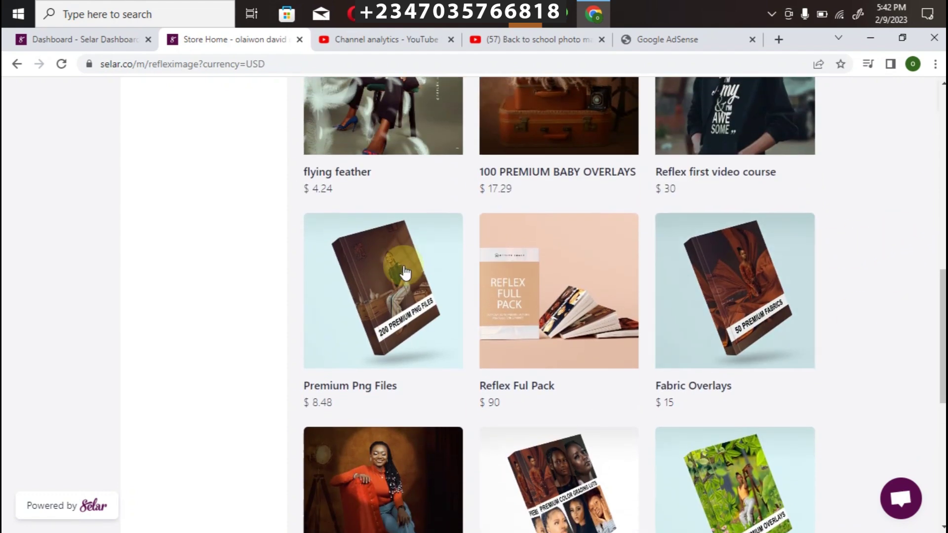
mouse_move(334, 342)
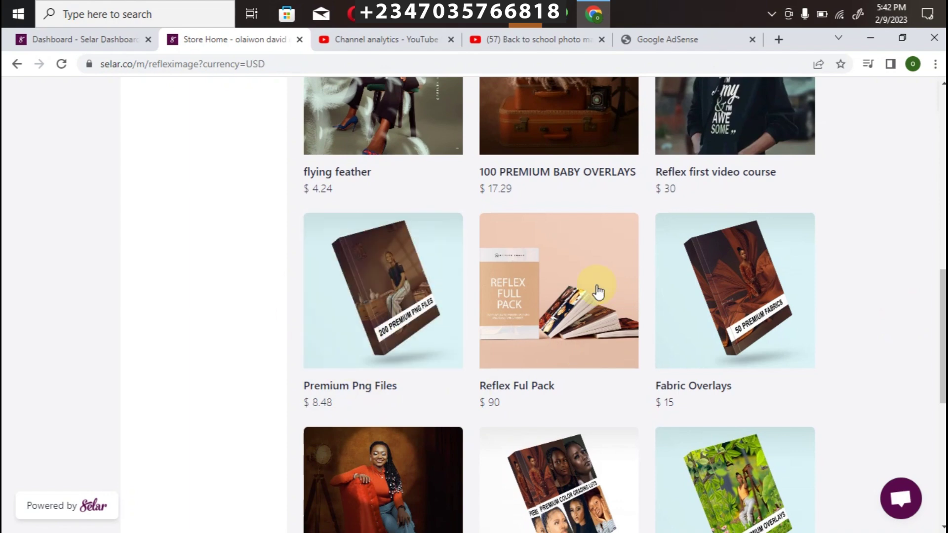
mouse_move(492, 303)
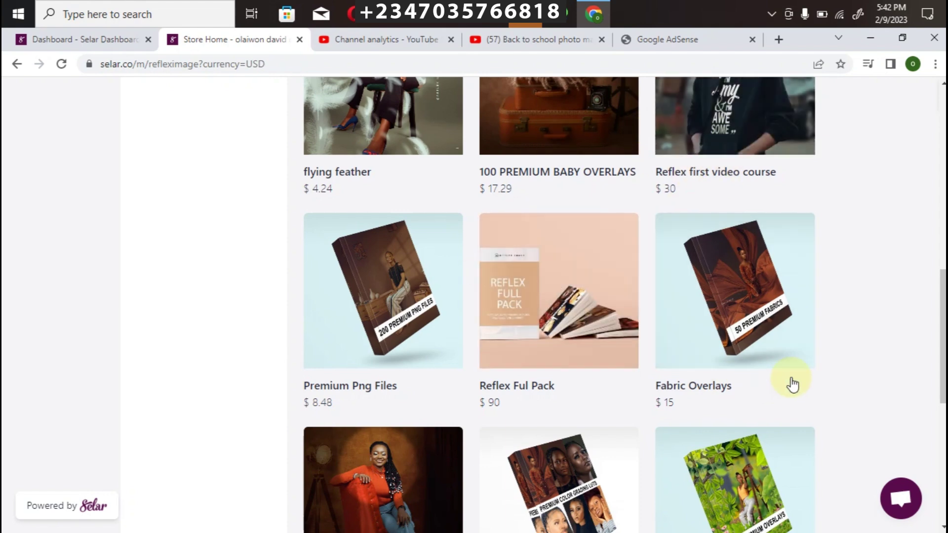
scroll(839, 370, "down", 4)
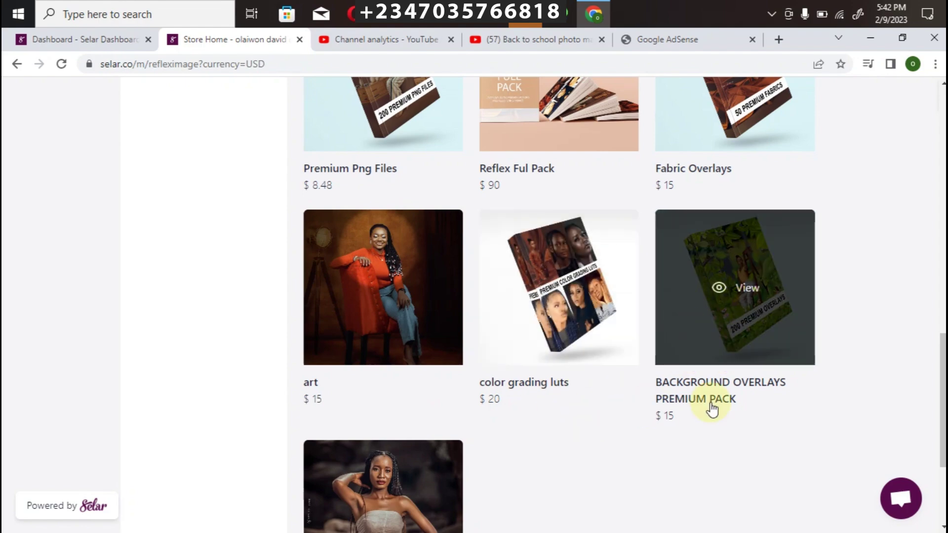
scroll(442, 395, "down", 3)
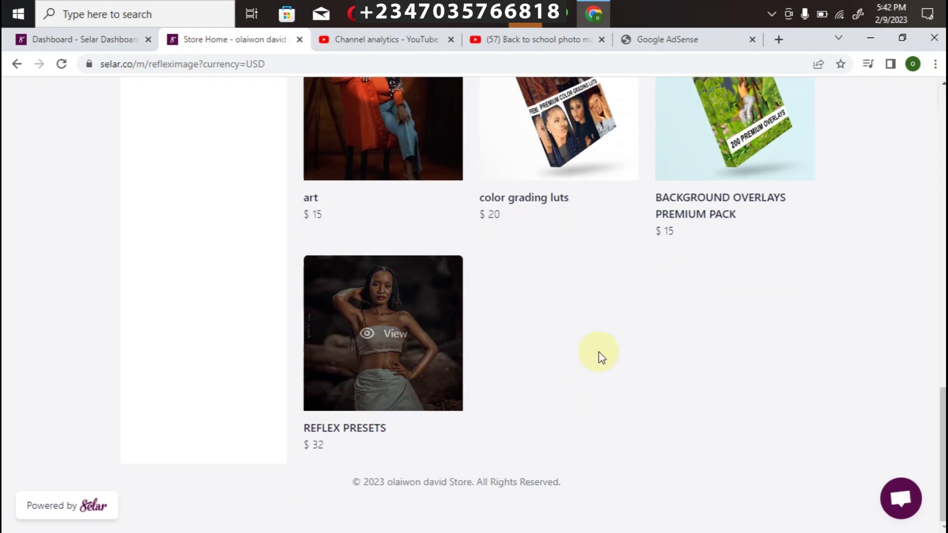
scroll(442, 296, "up", 15)
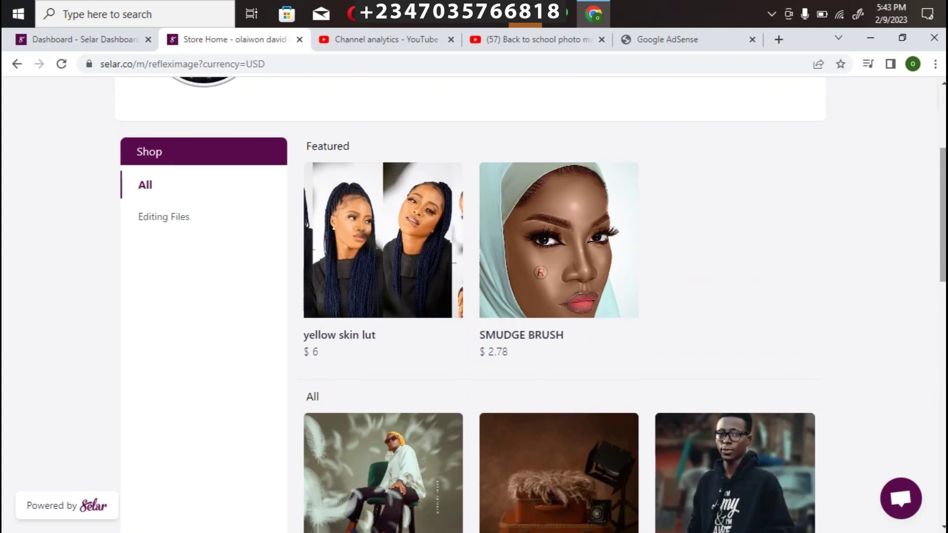
scroll(624, 304, "down", 11)
scroll(623, 304, "up", 11)
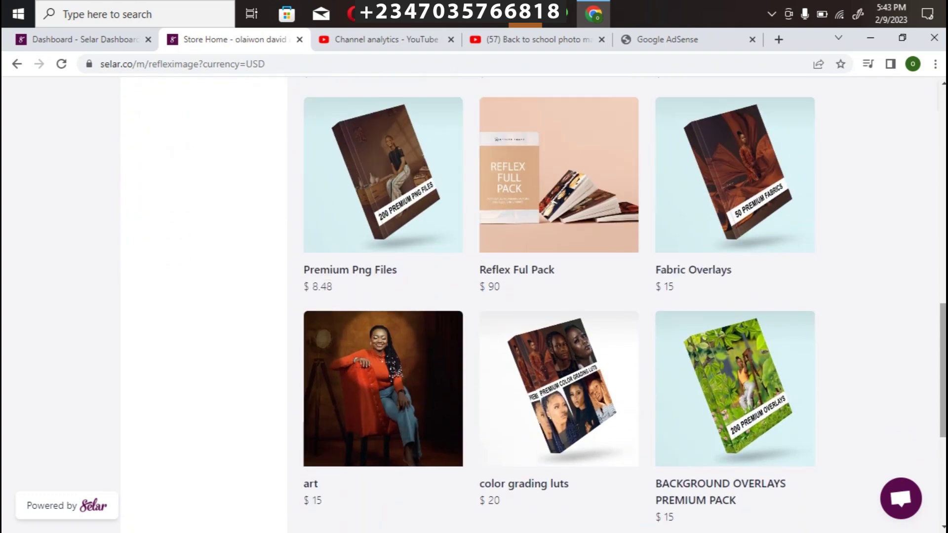
scroll(837, 191, "up", 4)
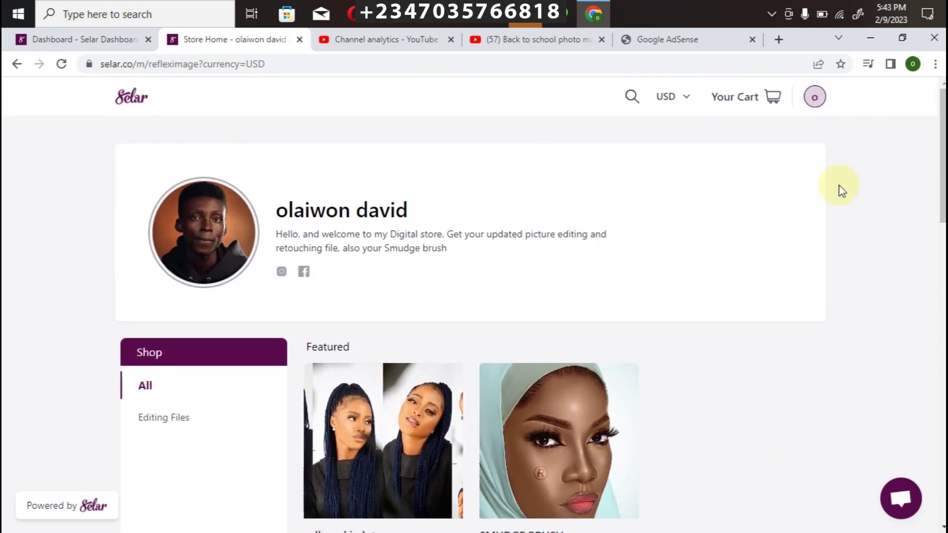
left_click(665, 103)
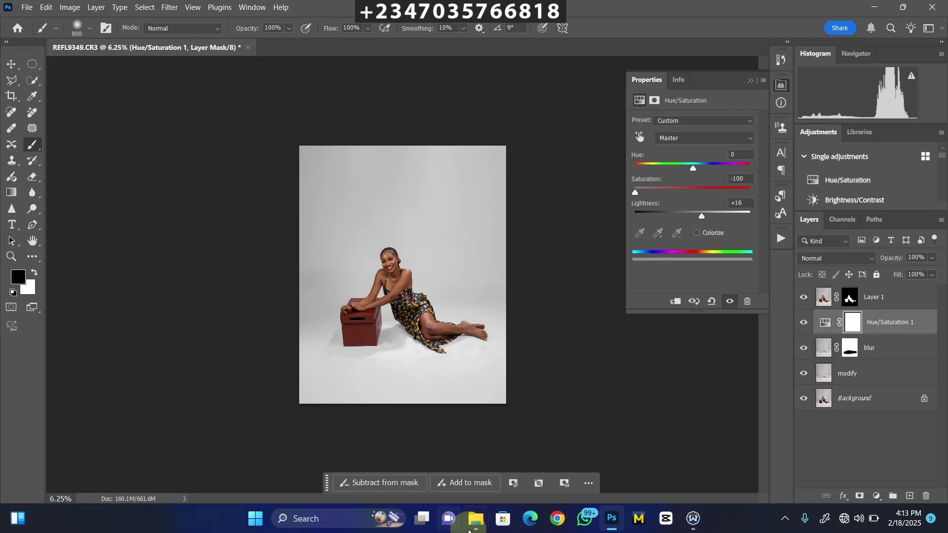
Step: Switch to File Explorer and open the reflex files folder in Documents
mouse_move(477, 521)
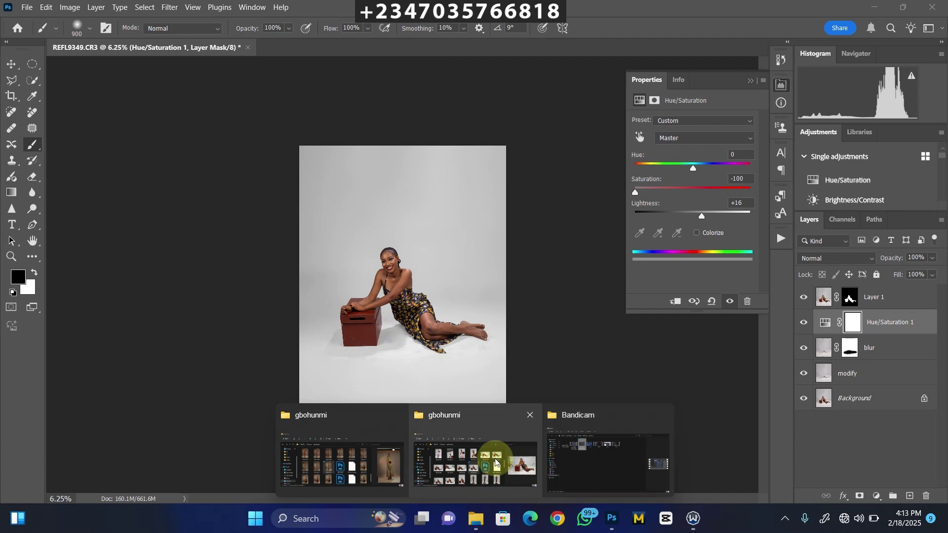
left_click(551, 466)
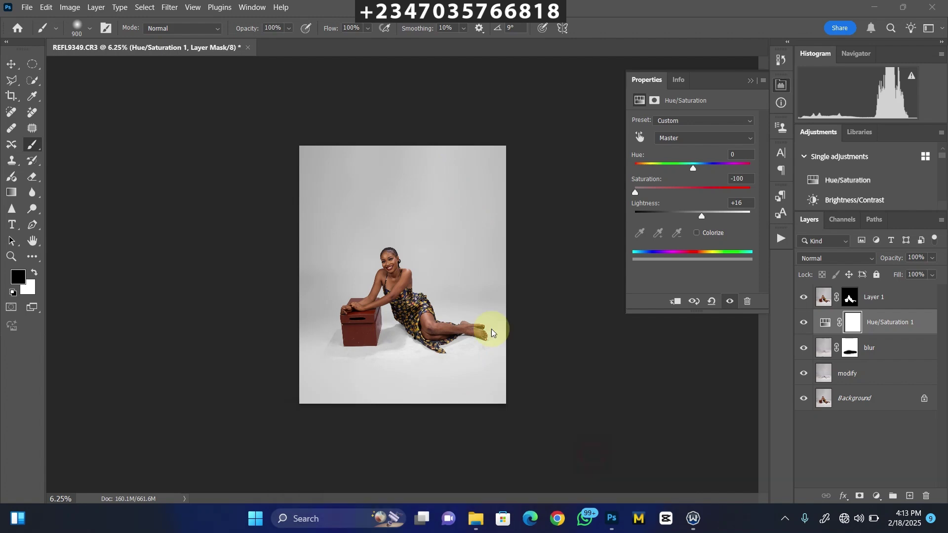
left_click(48, 138)
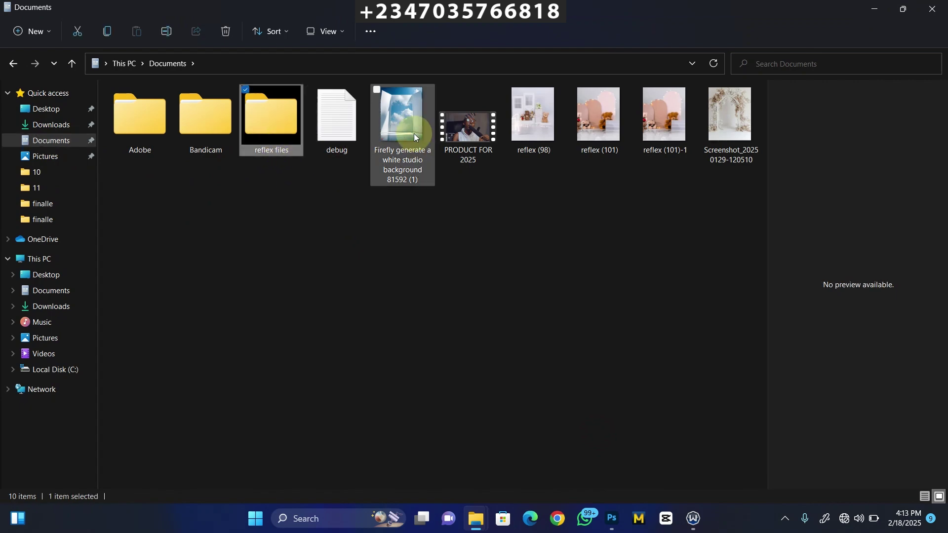
key("Return")
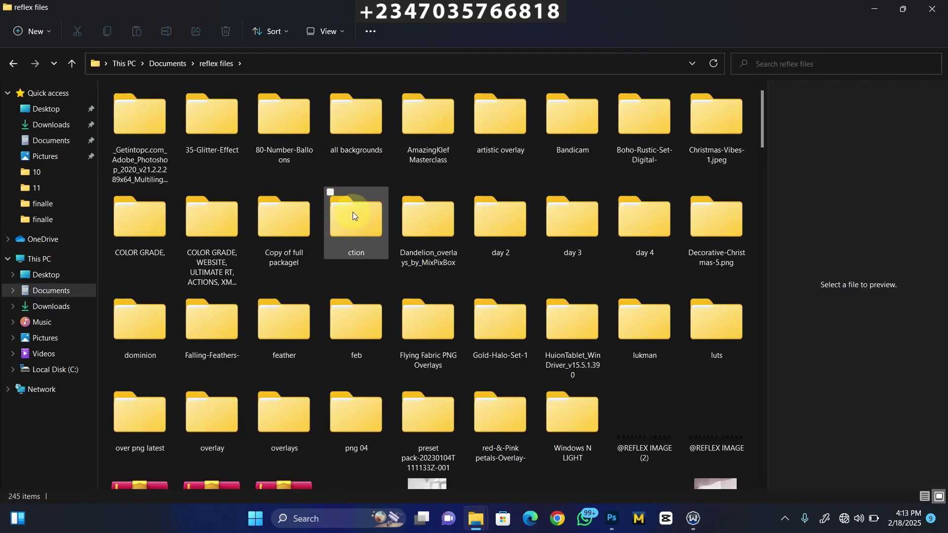
Step: Look through the images in the reflex files folder for a suitable studio backdrop
left_click(352, 212)
key("Down")
key("Down")
key("Down")
key("Down")
key("Down")
key("Down")
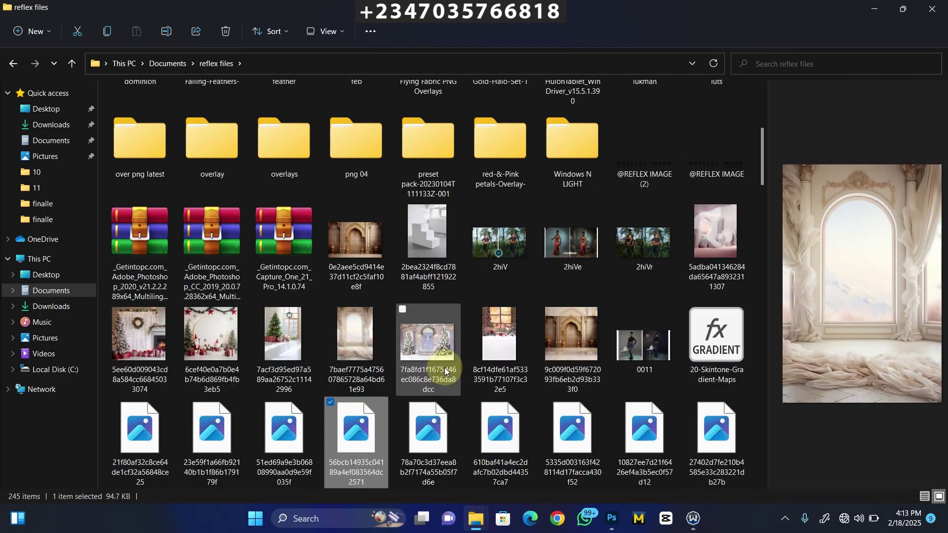
key("Down")
key("Down")
key("Down")
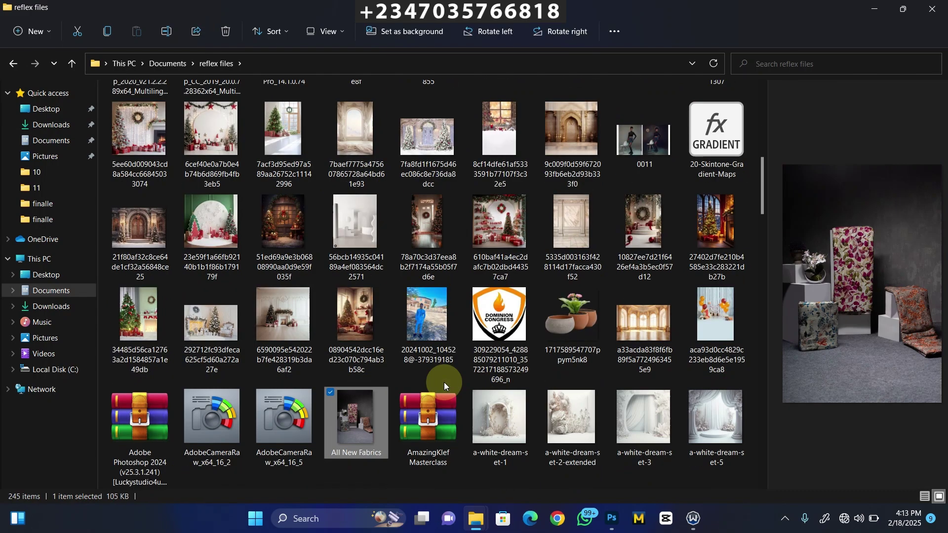
key("Down")
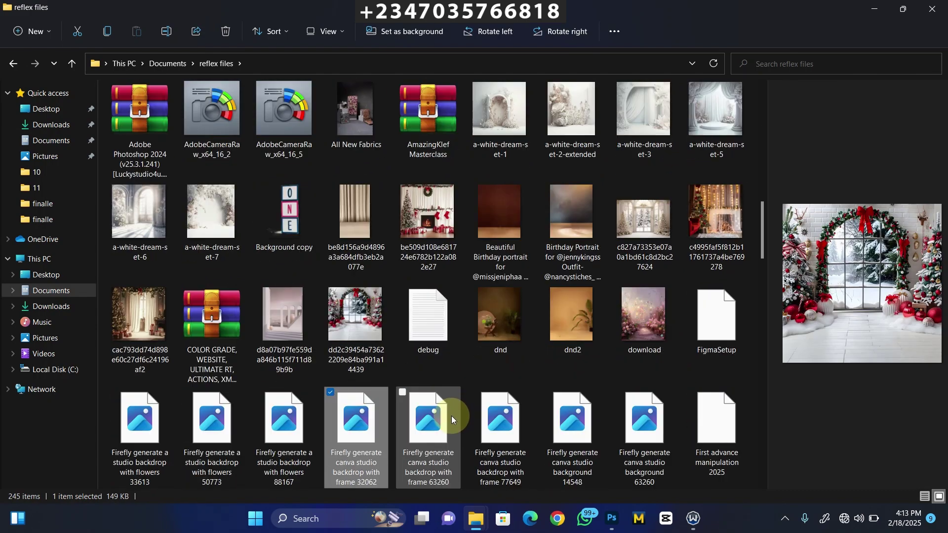
key("Down")
key("Down")
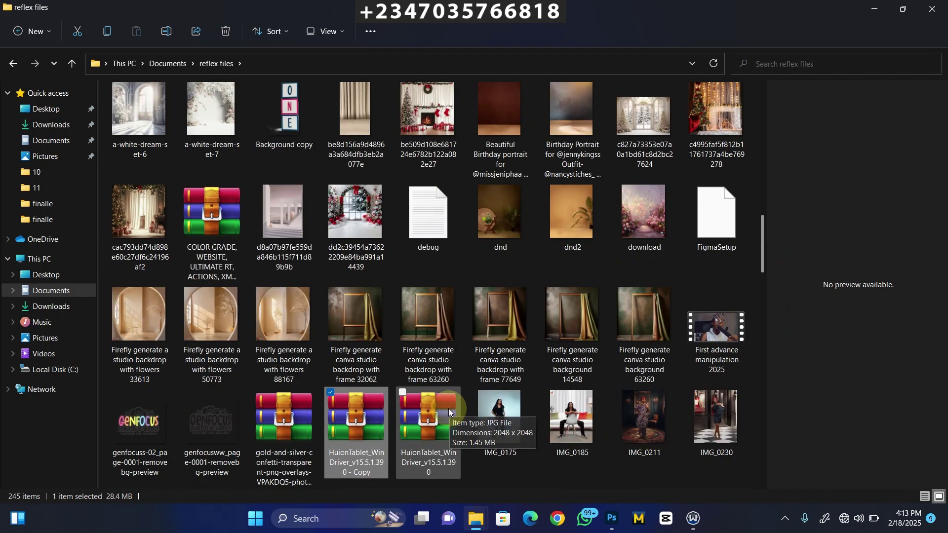
key("Down")
key("Down")
key("Down")
key("Down")
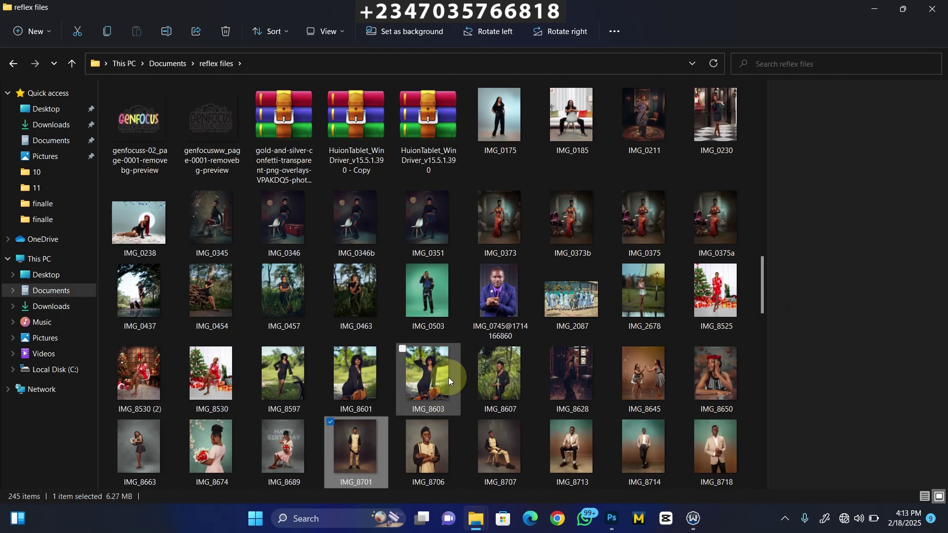
Step: Reduce the File Explorer window so the Photoshop document shows behind it, and search the remaining files for a light backdrop image
left_click(902, 9)
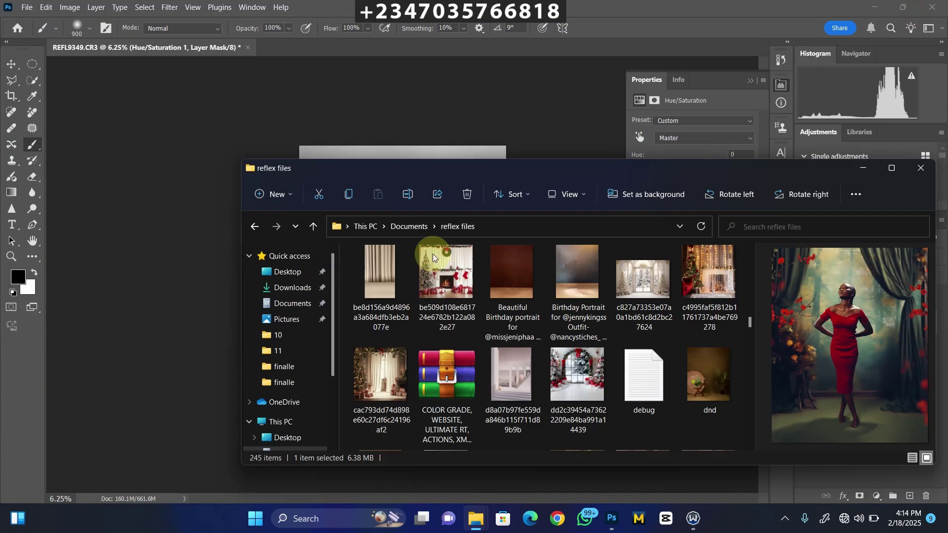
left_click(468, 383)
key("Down")
key("Down")
key("Down")
key("Down")
key("Down")
key("Down")
key("Down")
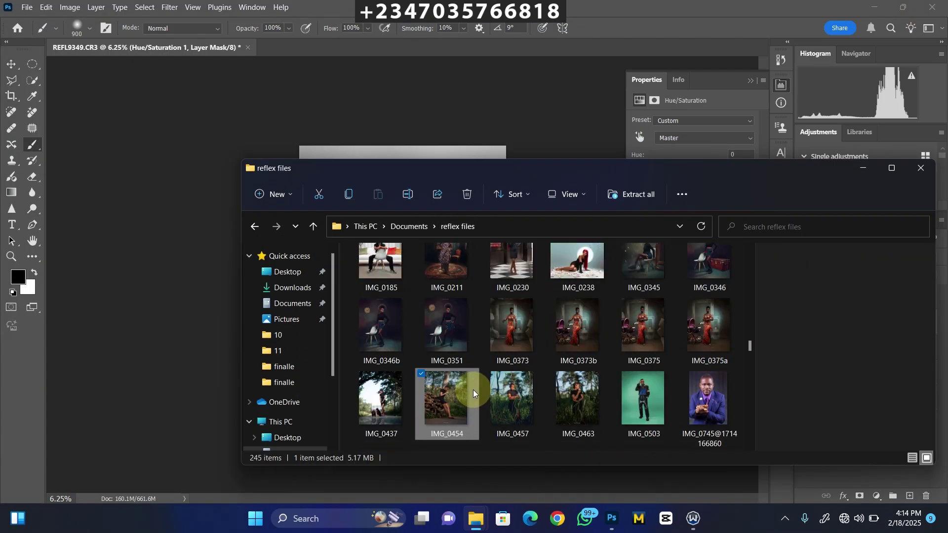
key("Down")
key("Down")
key("Down")
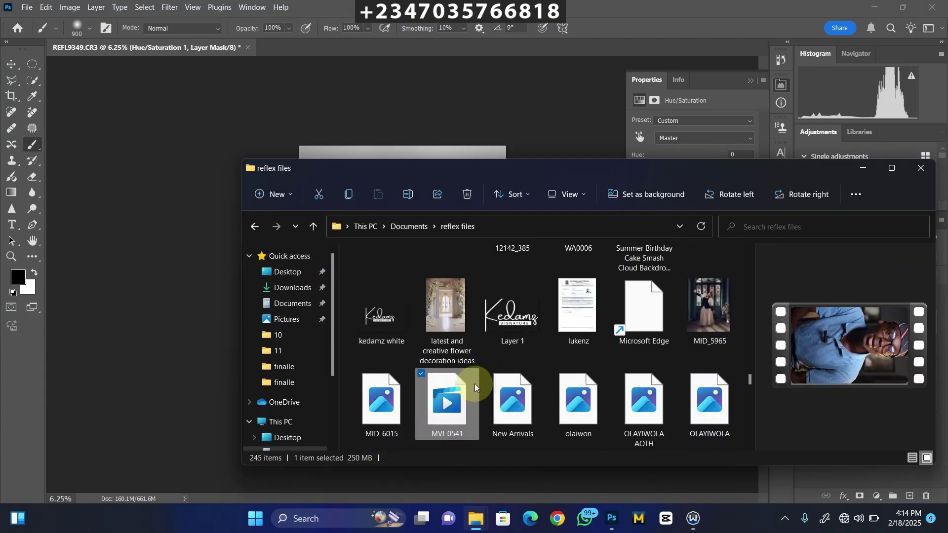
key("Down")
key("Down")
key("Down")
key("Down")
key("Down")
key("Down")
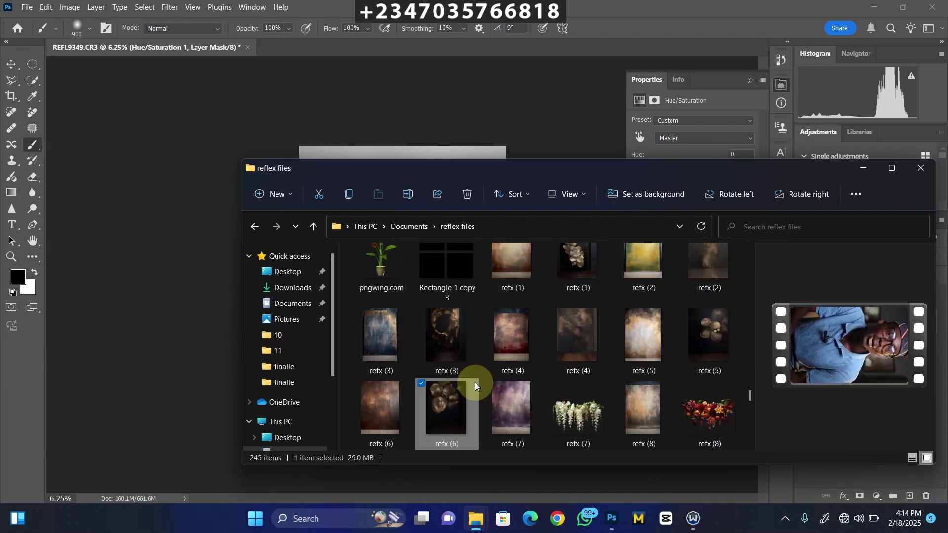
key("Down")
key("Down")
key("Down")
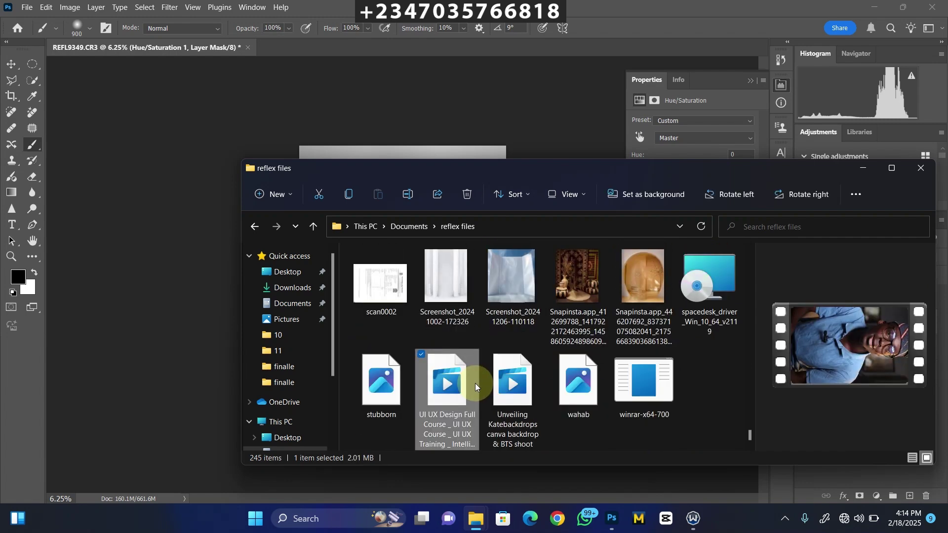
key("Up")
left_click(511, 288)
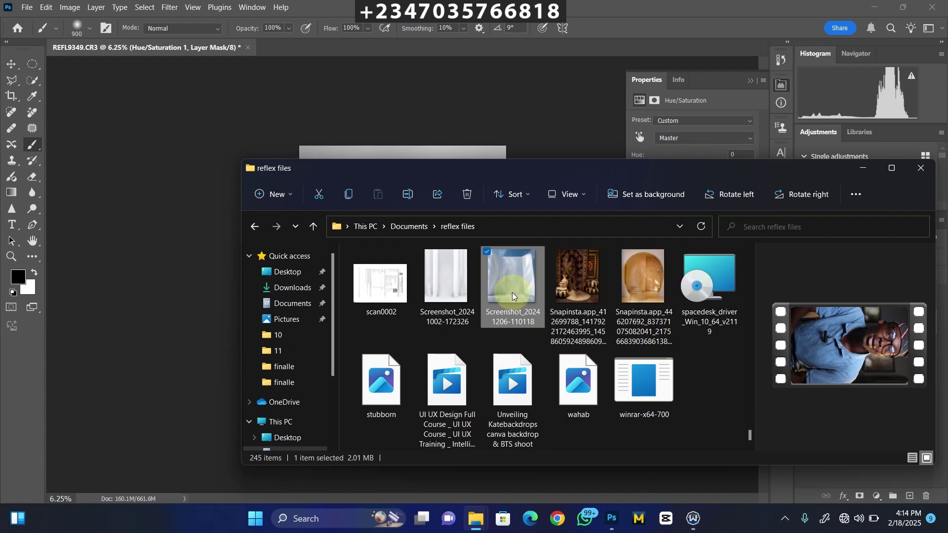
left_click_drag(751, 435, 751, 200)
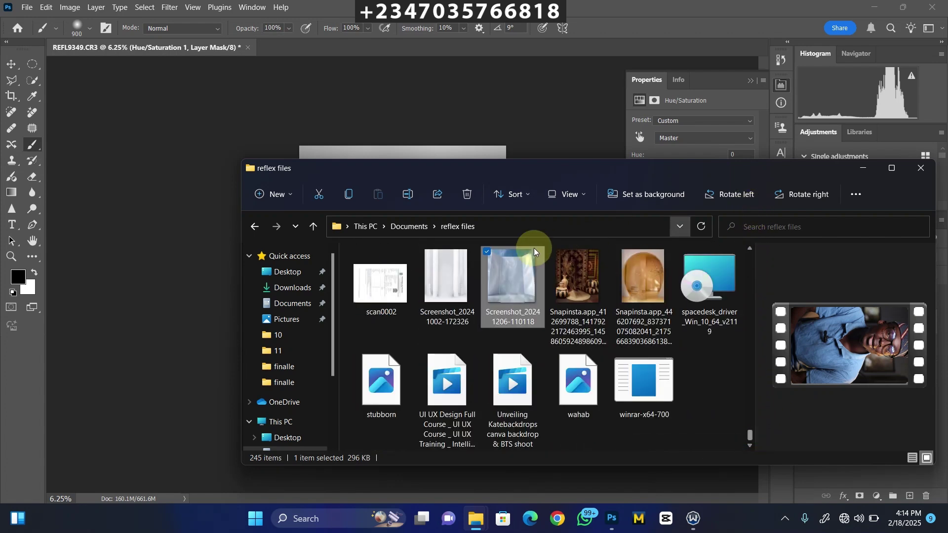
left_click(434, 277)
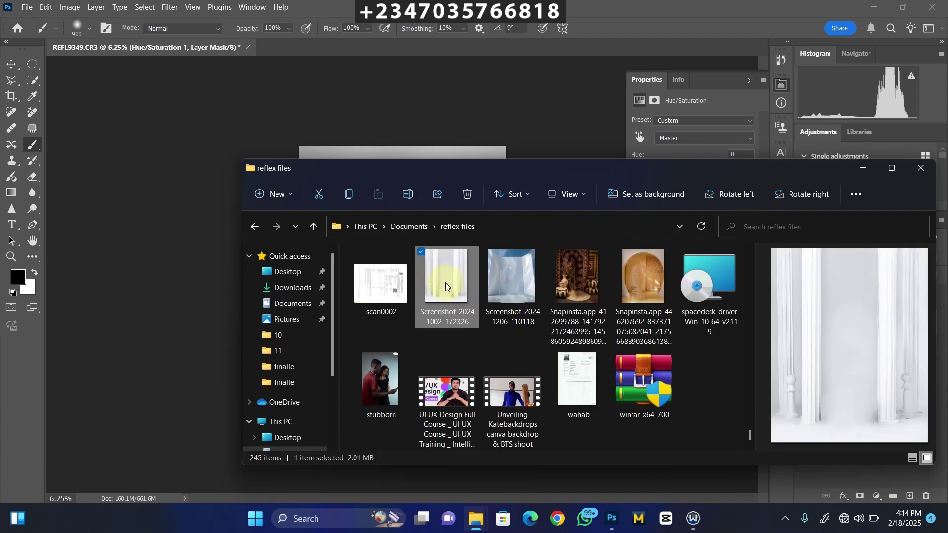
left_click(444, 280)
left_click(212, 252)
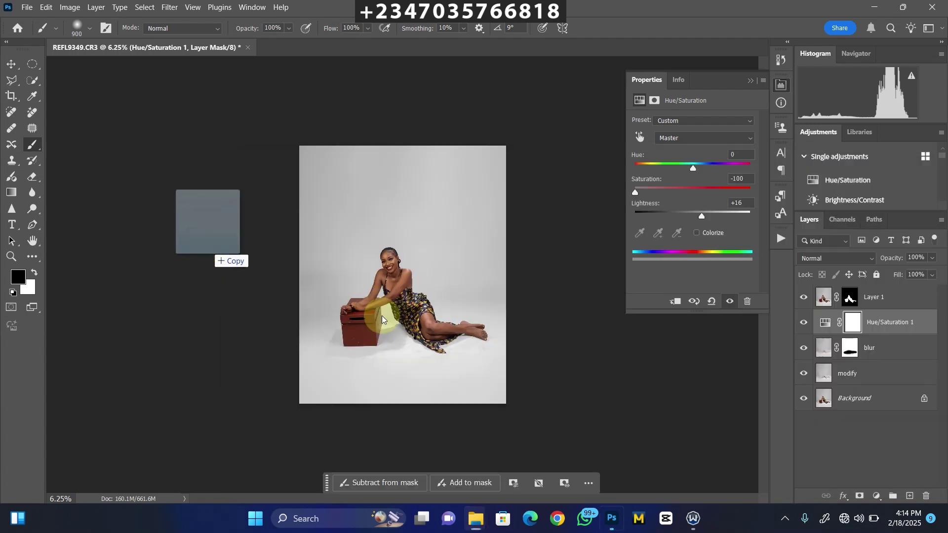
left_click_drag(395, 281, 434, 271)
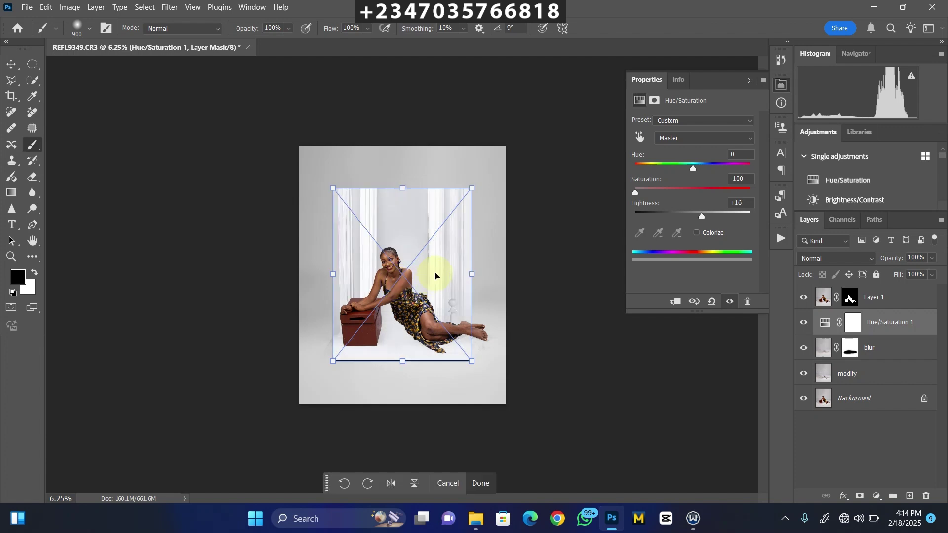
left_click_drag(480, 292, 430, 218)
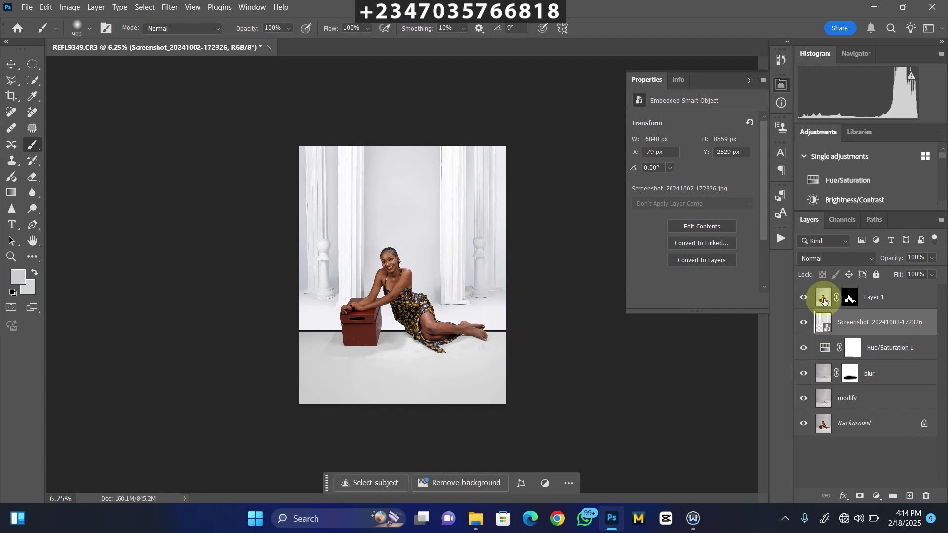
Step: Add a mask to the column image layer and paint its lower edge away with a soft 1400 px black brush to blend it into the floor
left_click(860, 495)
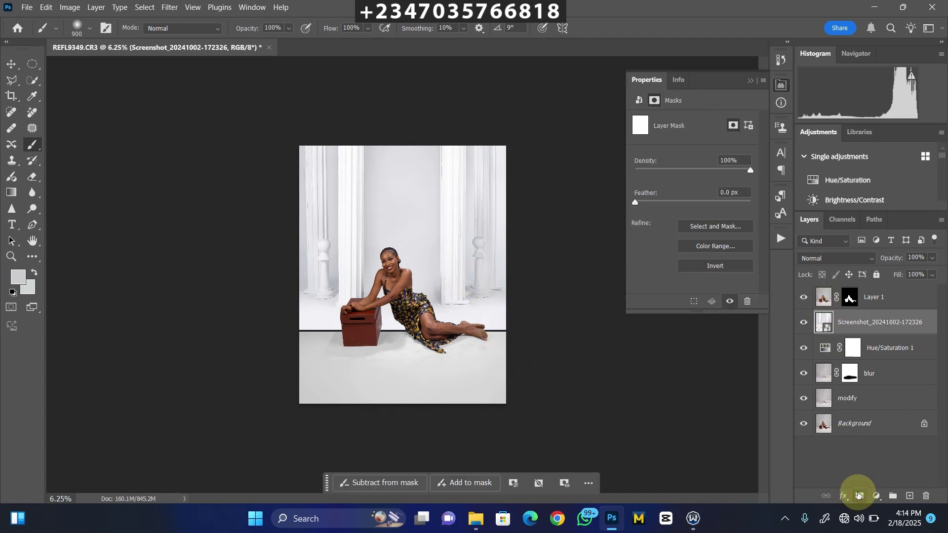
left_click(89, 28)
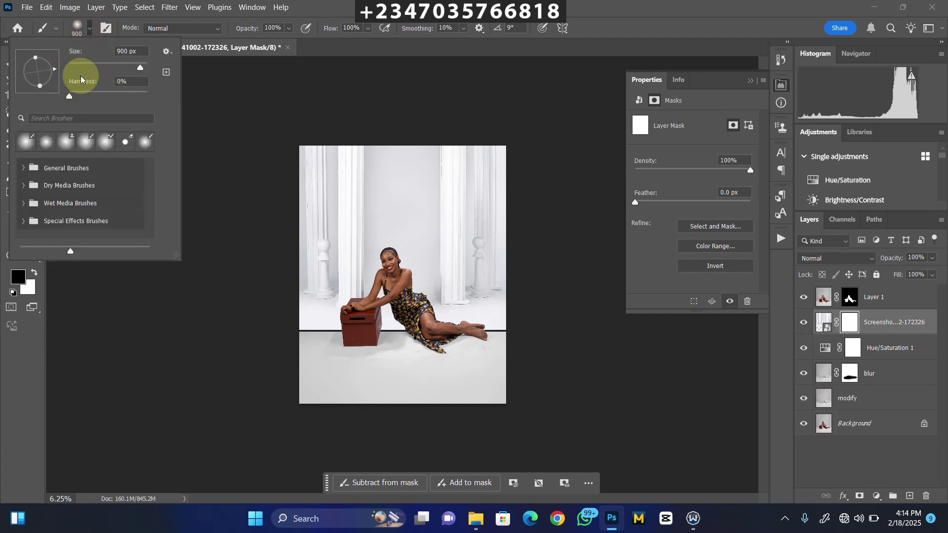
left_click(179, 186)
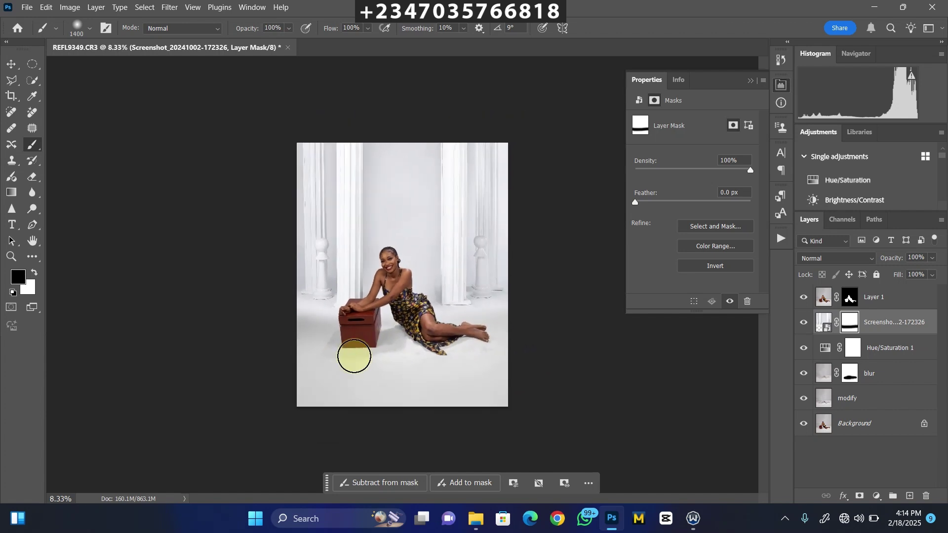
scroll(354, 360, "up", 1)
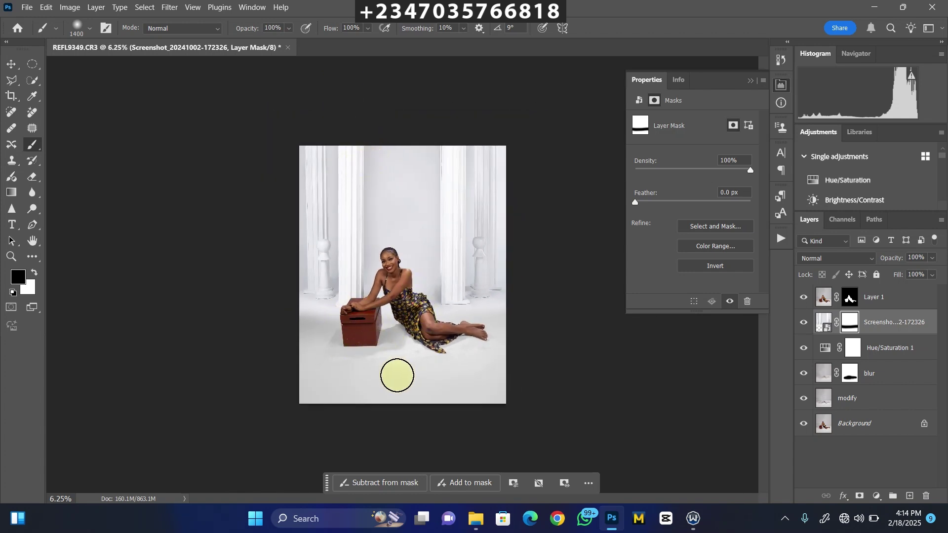
scroll(306, 293, "up", 1)
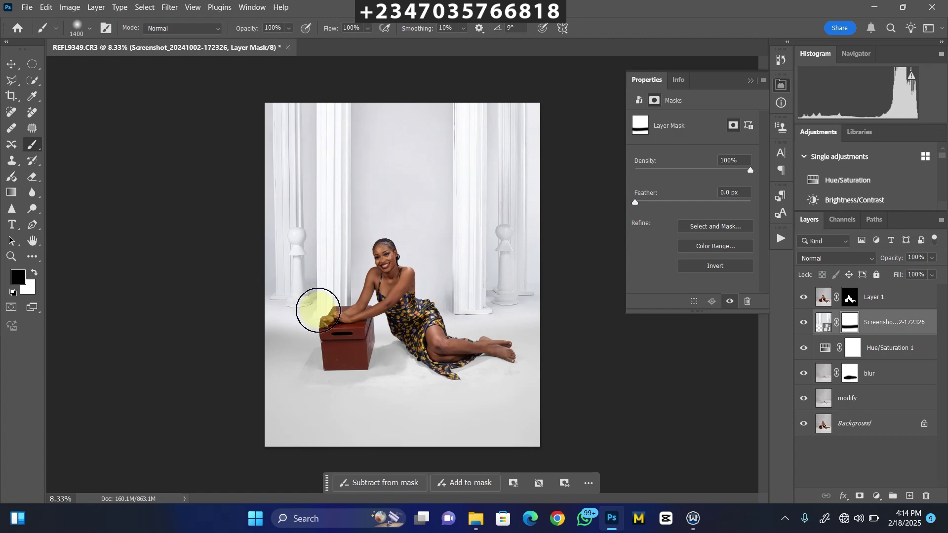
key("ctrl+minus")
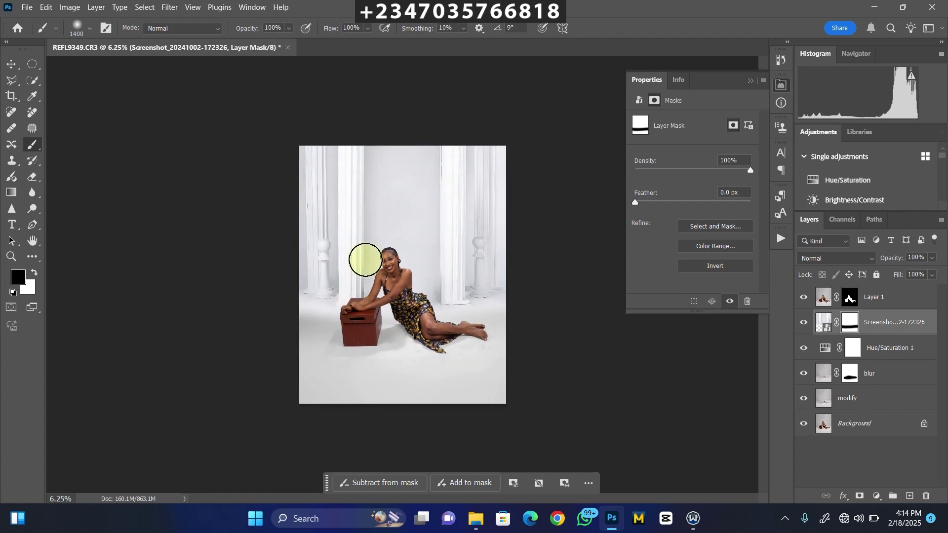
Step: Hide the column backdrop layer, switch to File Explorer and open the ction folder inside reflex files
left_click(803, 322)
mouse_move(475, 516)
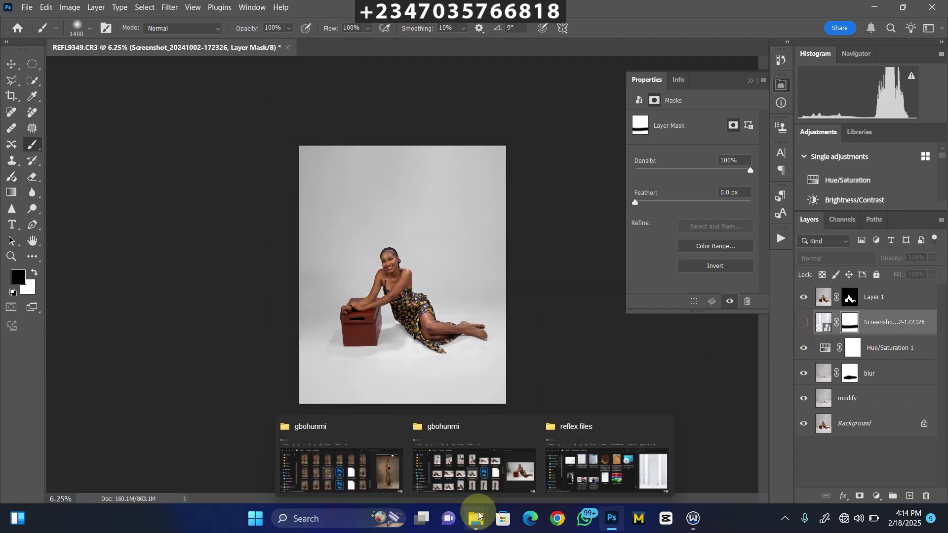
left_click(581, 473)
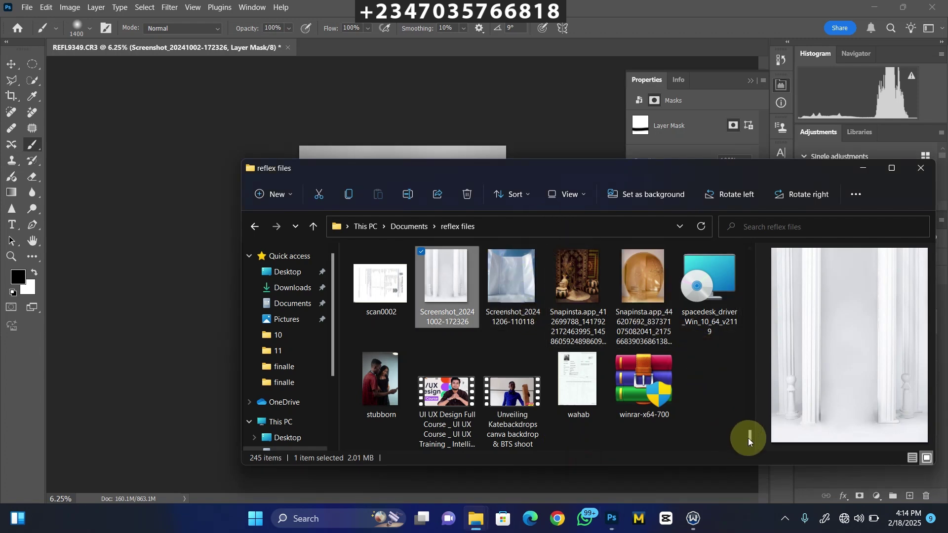
left_click_drag(748, 438, 727, 224)
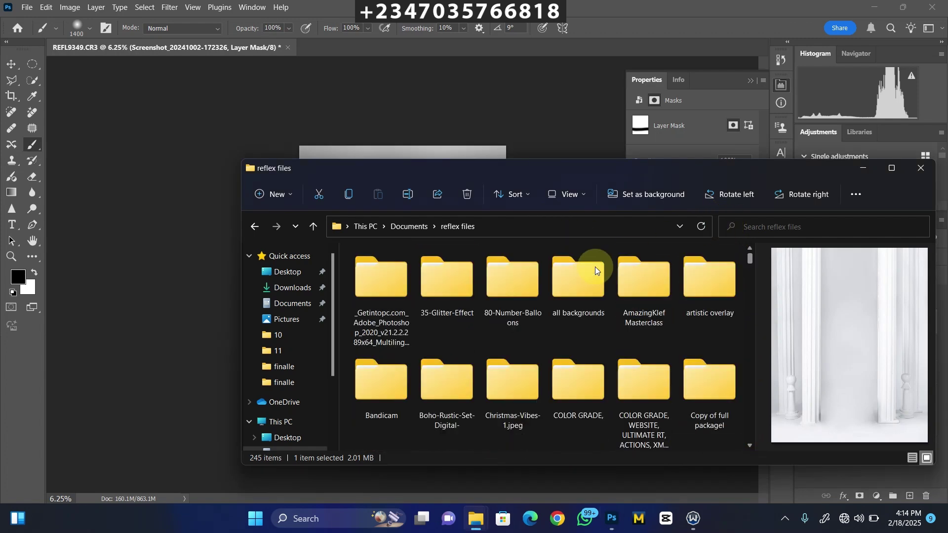
left_click(508, 279)
scroll(523, 382, "down", 2)
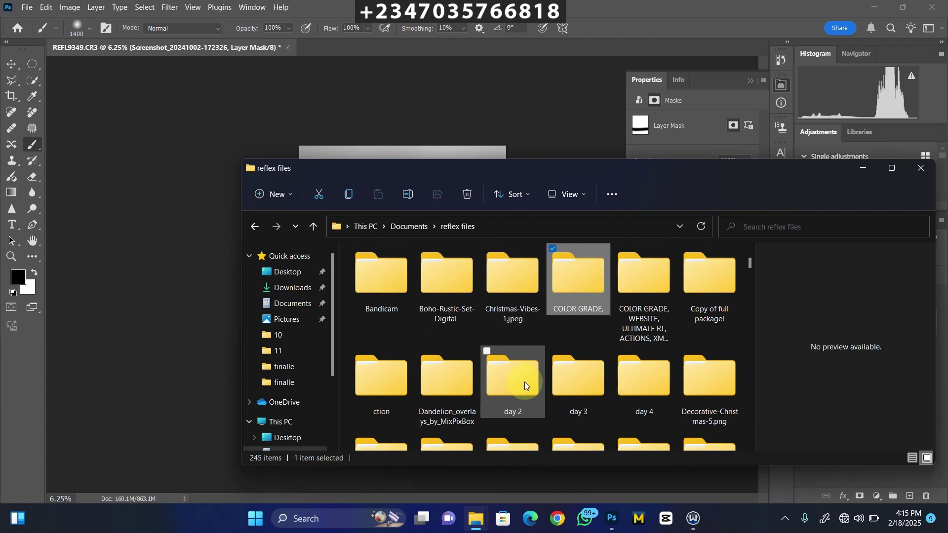
key("Right")
key("Right")
key("Right")
key("Return")
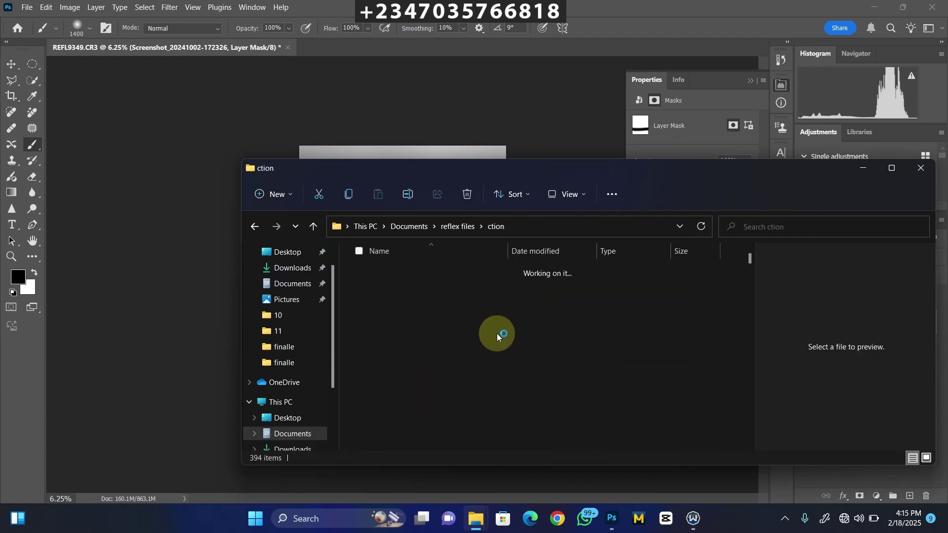
Step: Look through the images in the ction folder for another suitable light studio backdrop
left_click(550, 370)
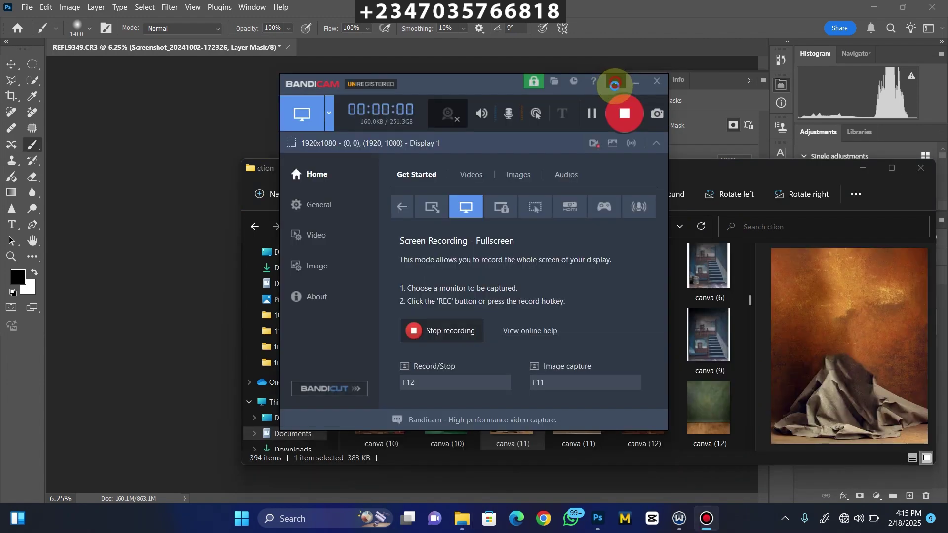
key("Down")
key("Down")
key("Down")
key("Down")
key("Down")
key("Down")
key("Down")
key("Down")
key("Down")
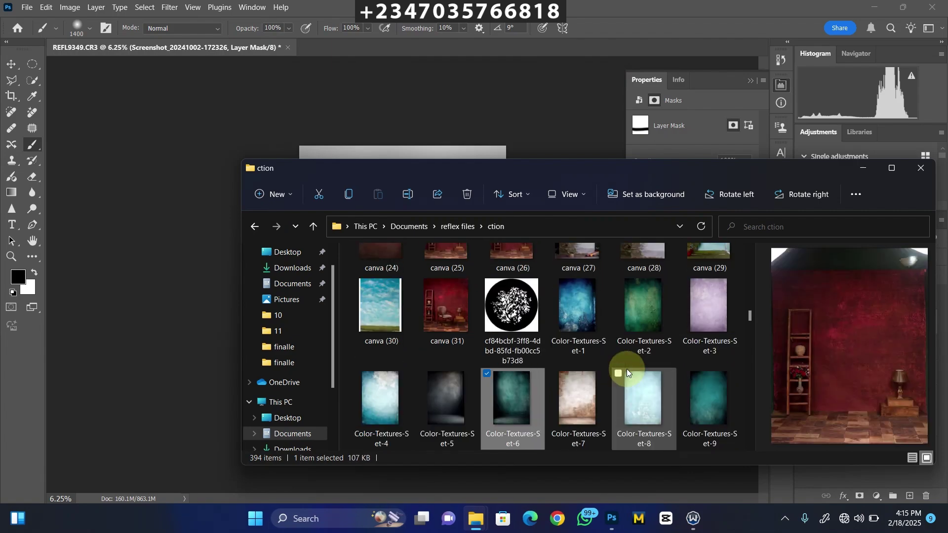
scroll(561, 339, "down", 6)
scroll(479, 334, "up", 4)
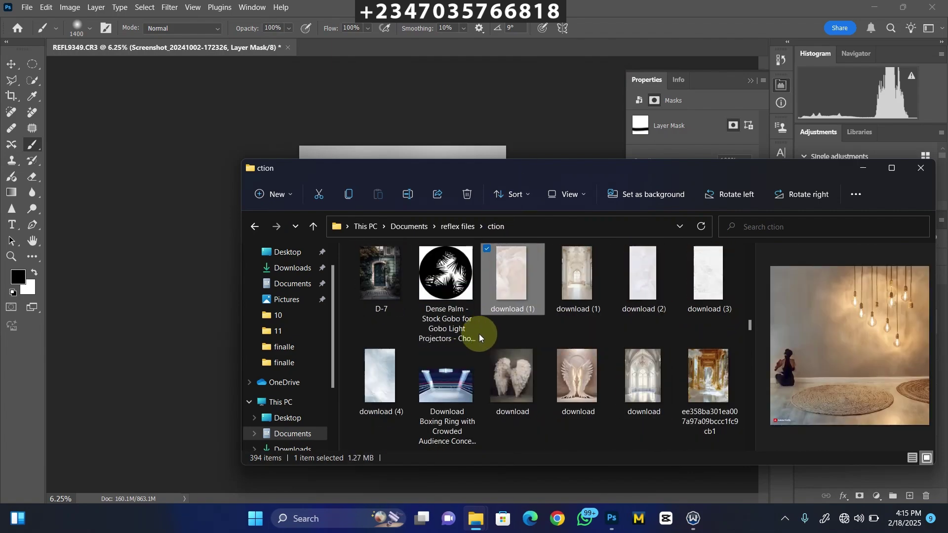
key("Down")
key("Down")
key("Down")
key("Down")
key("Down")
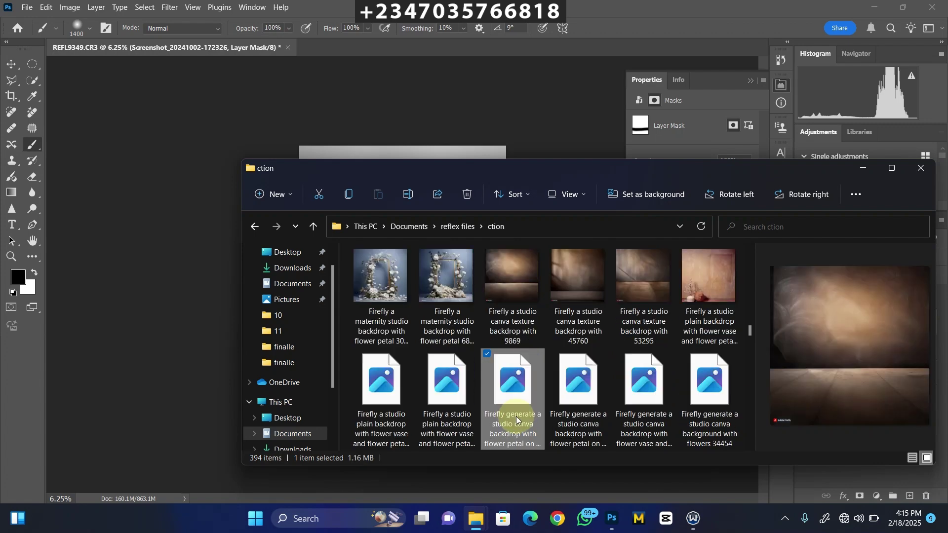
key("Down")
key("Down")
key("Down")
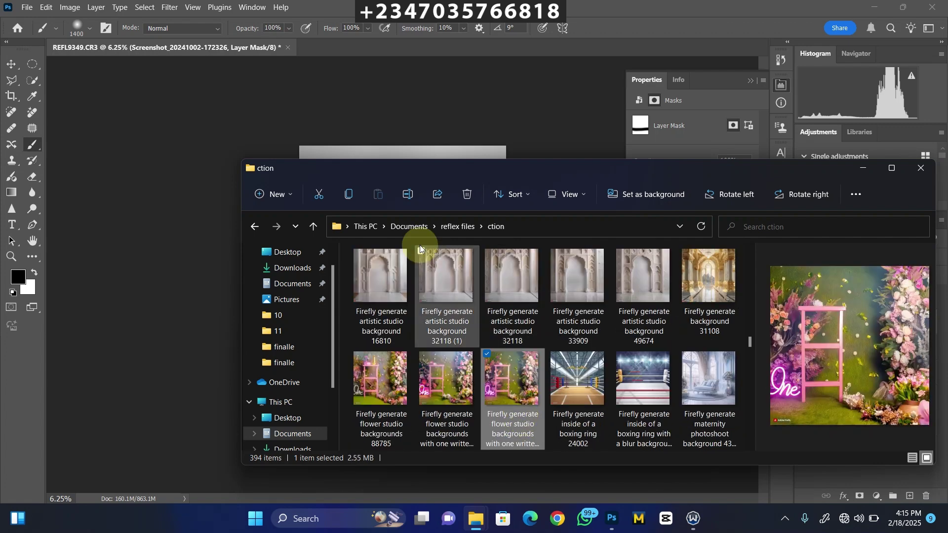
Step: Place Firefly generate artistic studio background 49674 behind the woman at 96.20% scale, horizontally centred and raised so its lower edge meets her dress hem
left_click(642, 306)
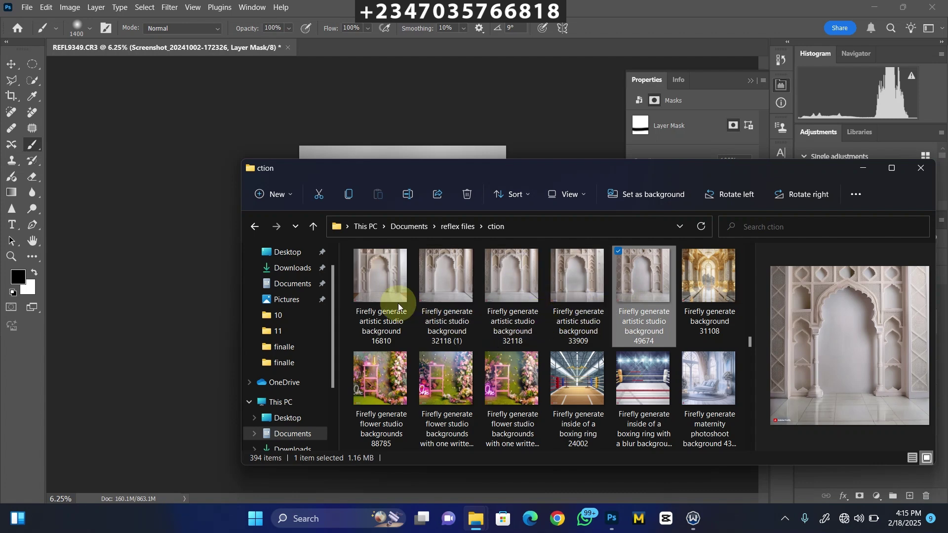
left_click(381, 288)
left_click(628, 290)
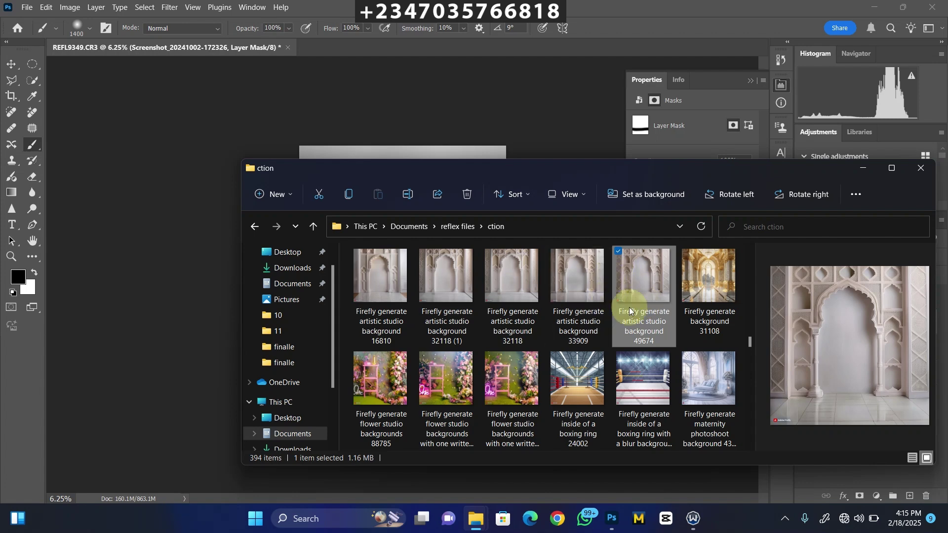
left_click_drag(640, 282, 404, 125)
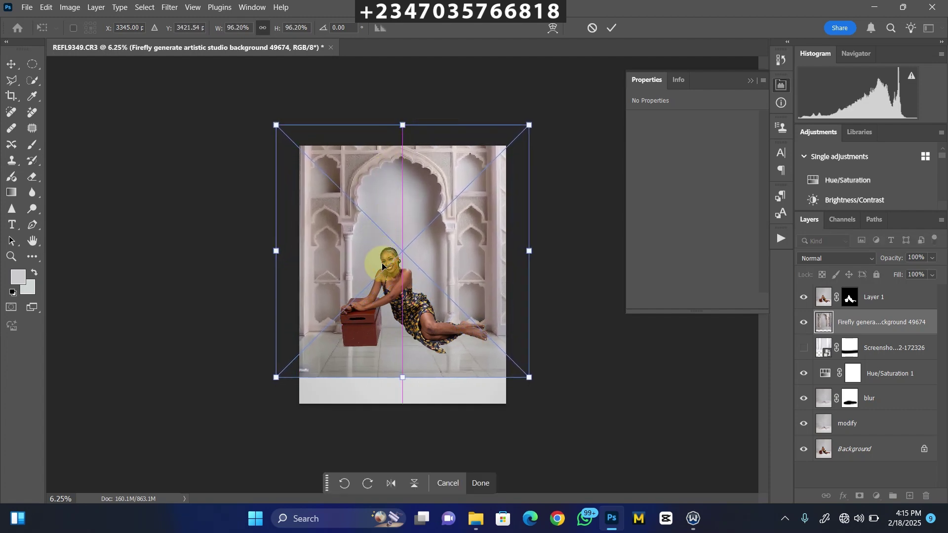
left_click_drag(384, 278, 375, 297)
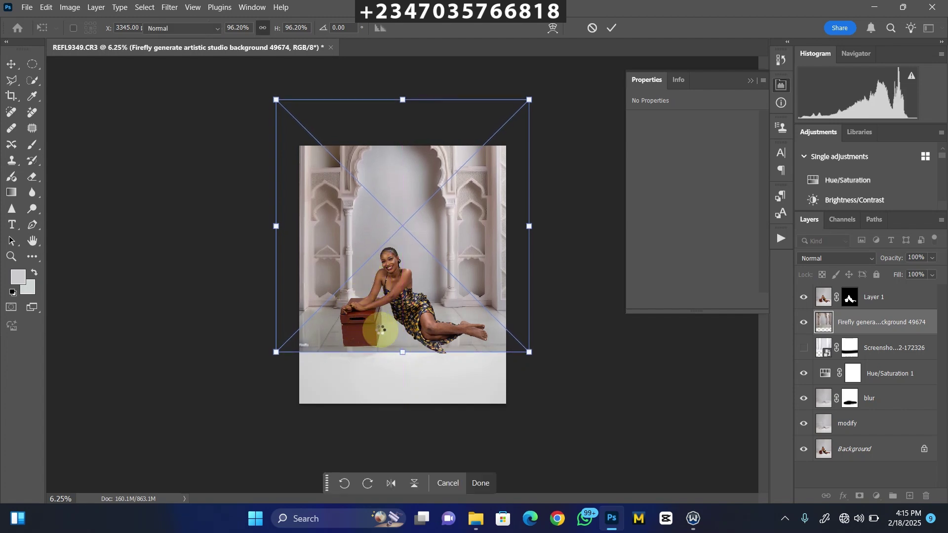
key("Return")
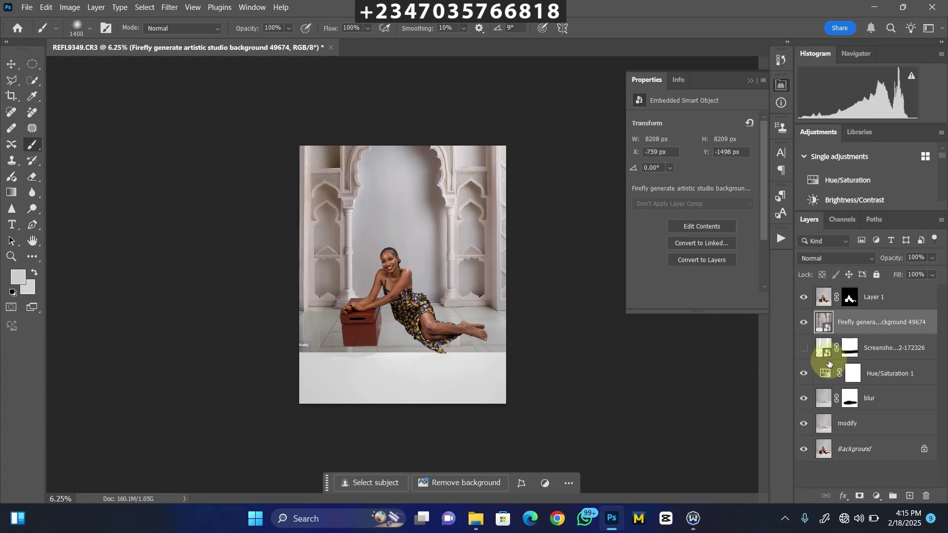
Step: Add a mask to the arch backdrop layer and paint out its tiled floor with a soft 1500 px black brush
left_click(859, 496)
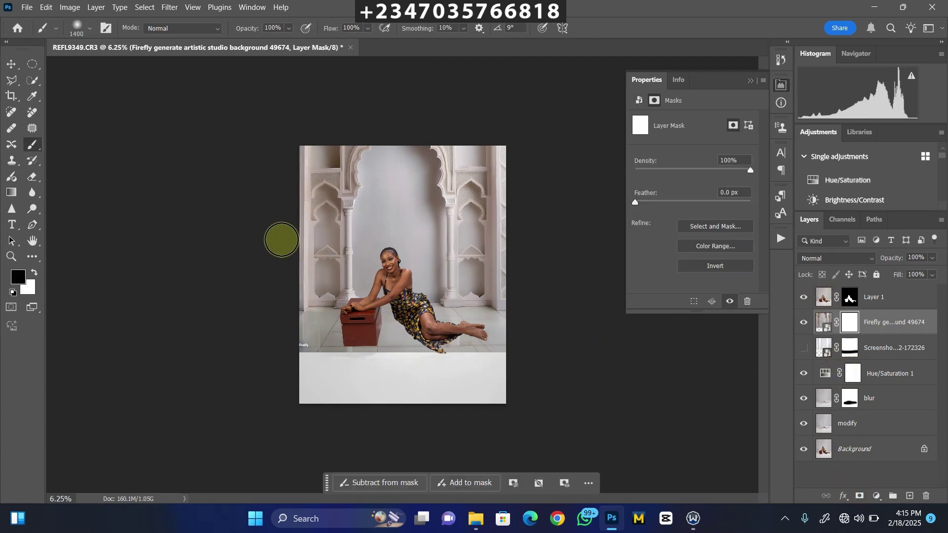
left_click_drag(291, 344, 520, 349)
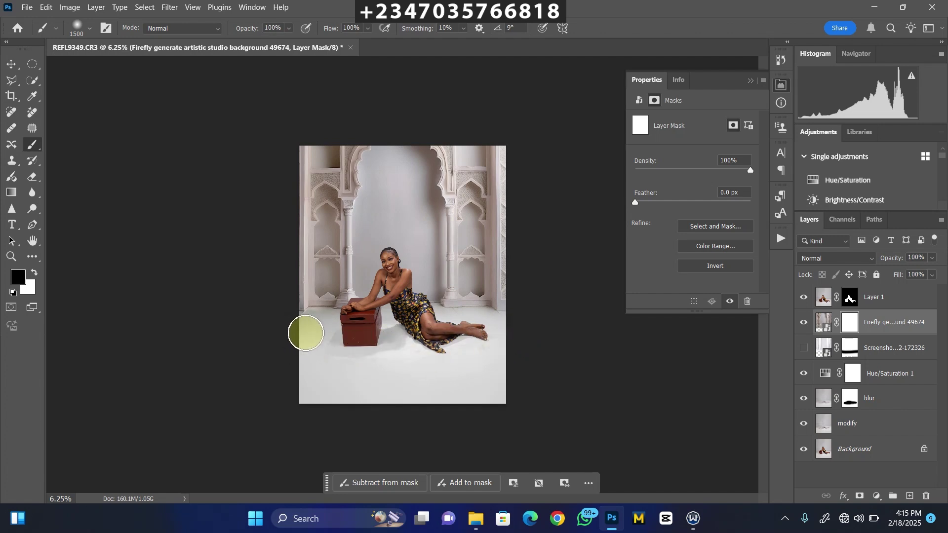
Step: Examine at several magnifications how the arch backdrop blends with the grey floor around the woman and the box
key("ctrl+minus")
key("ctrl+minus")
key("ctrl+plus")
key("ctrl+plus")
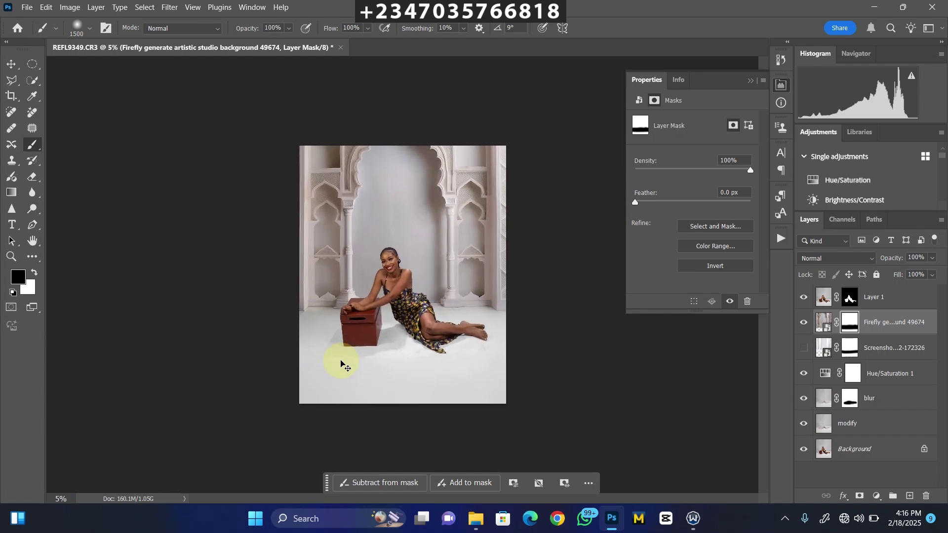
key("ctrl+plus")
key("ctrl+minus")
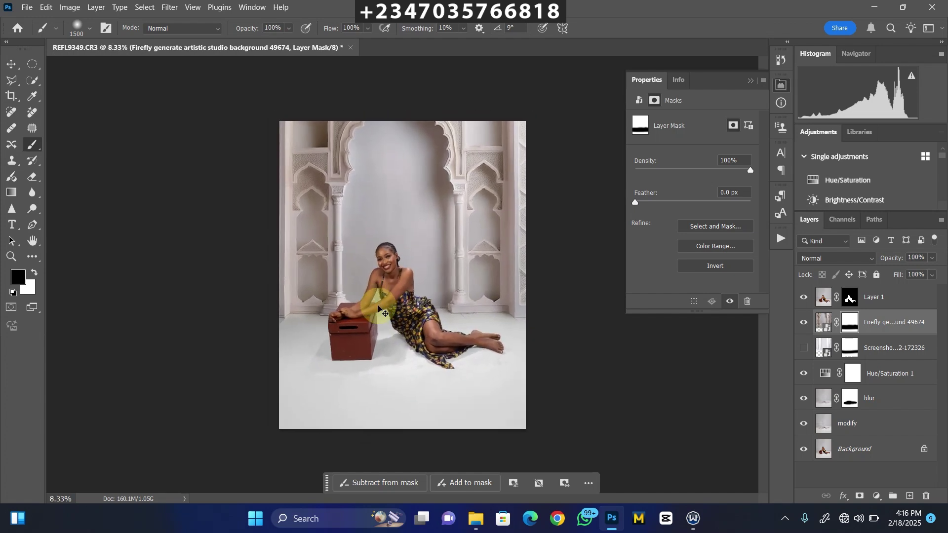
key("ctrl+plus")
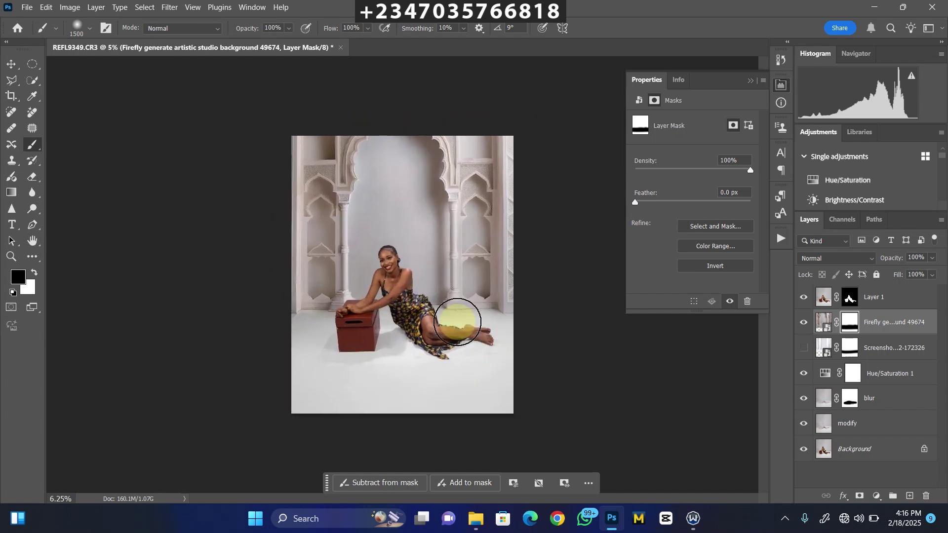
key("ctrl+plus")
key("ctrl+plus")
key("ctrl+minus")
key("ctrl+minus")
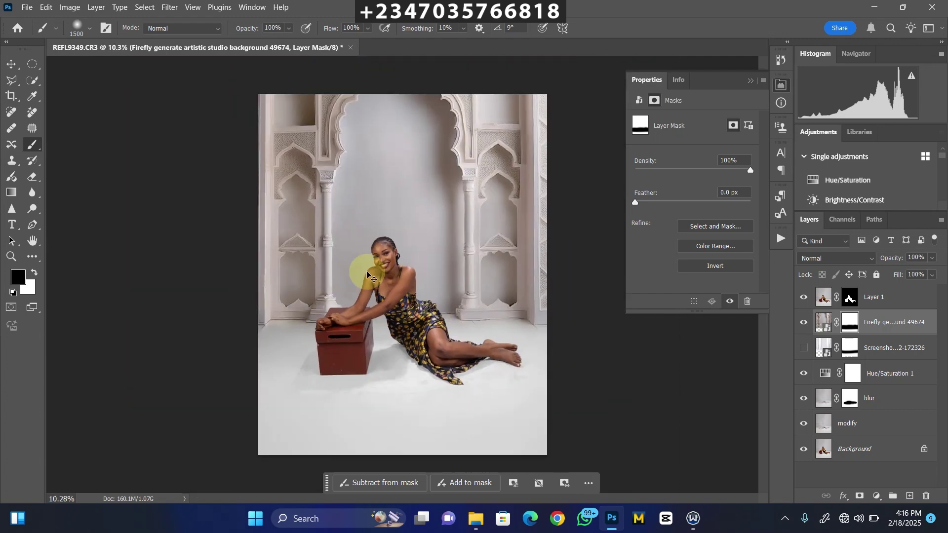
key("ctrl+minus")
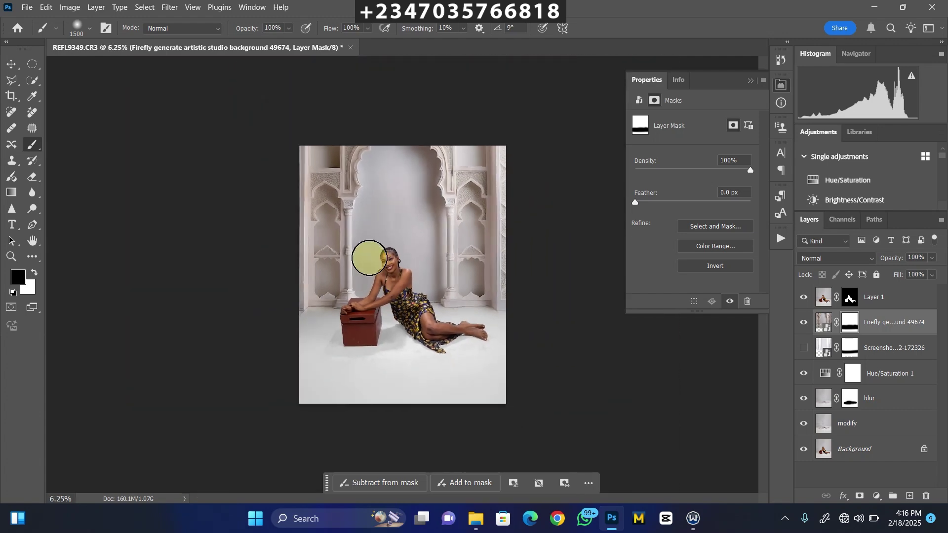
key("ctrl+plus")
key("ctrl+minus")
key("ctrl+plus")
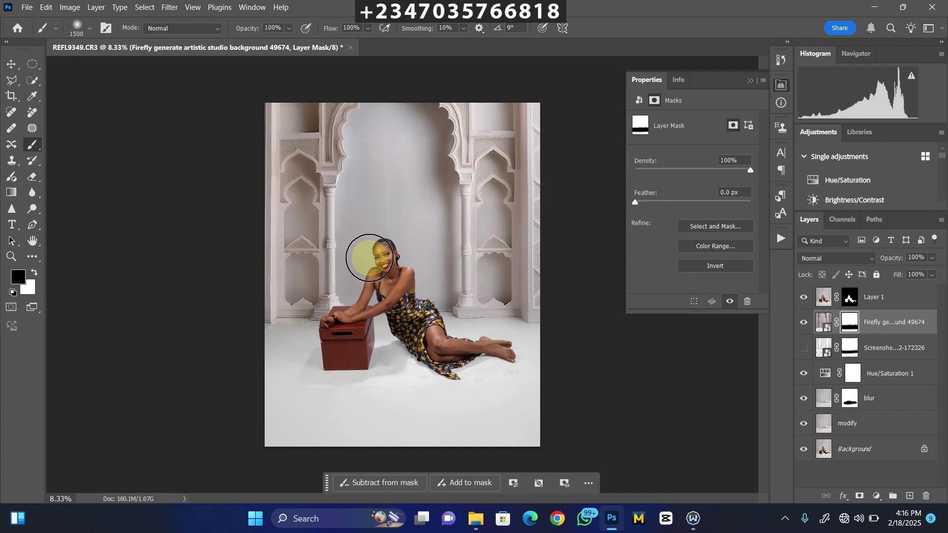